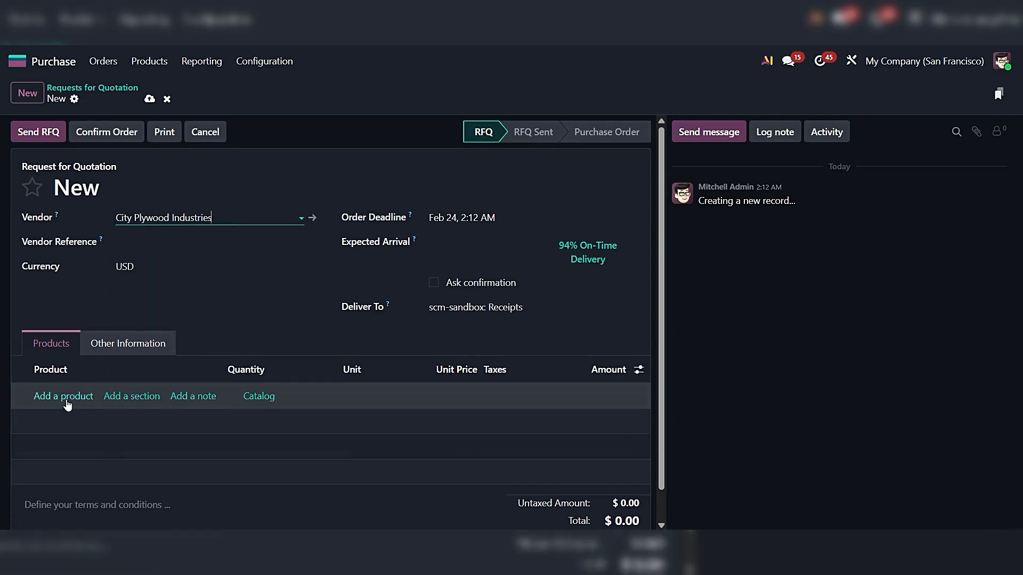
Step: Add the product [FURN_7111] Ply Layer to the City Plywood Industries request for quotation with a quantity of 15
left_click(64, 396)
type("ply")
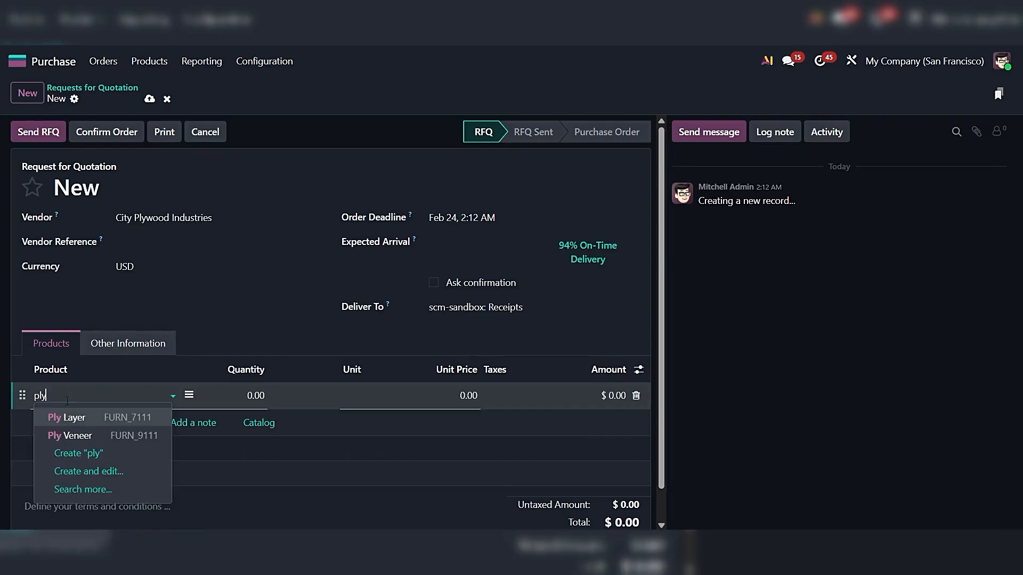
left_click(95, 420)
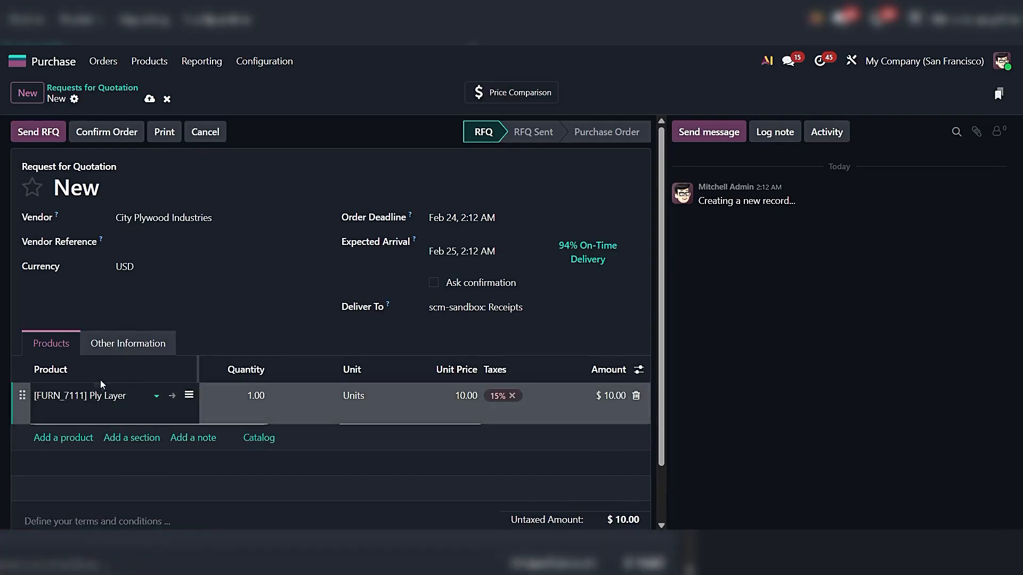
left_click(250, 397)
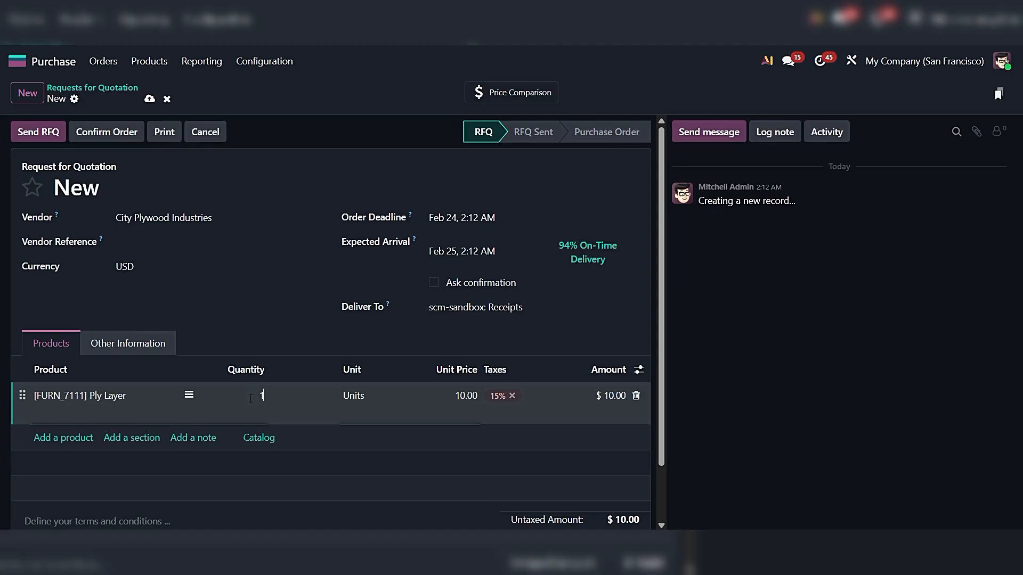
left_click(793, 402)
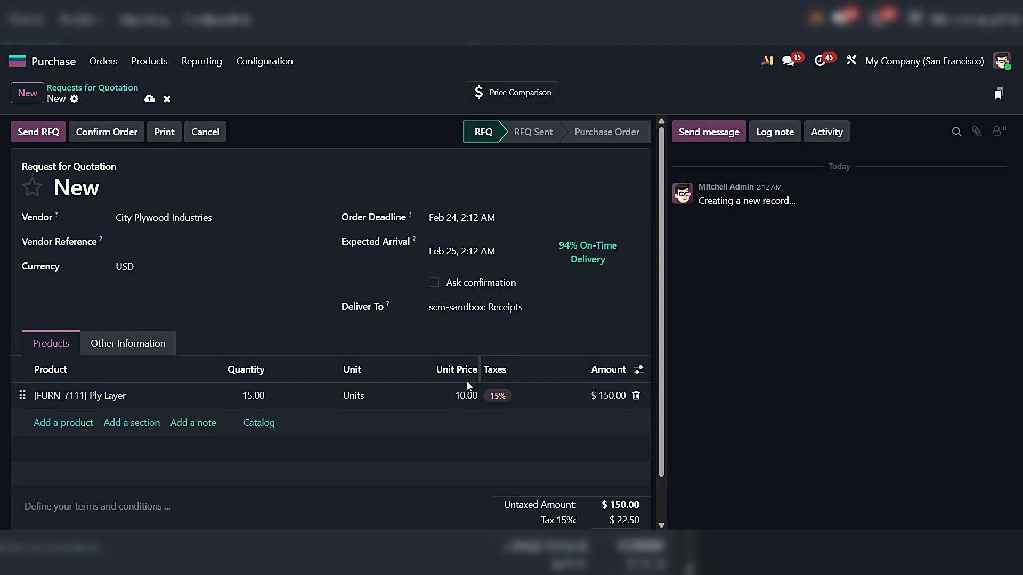
Step: Remove the 15% tax from the Ply Layer line and confirm the order
left_click(501, 400)
left_click(511, 396)
left_click(805, 392)
scroll(662, 423, "down", 1)
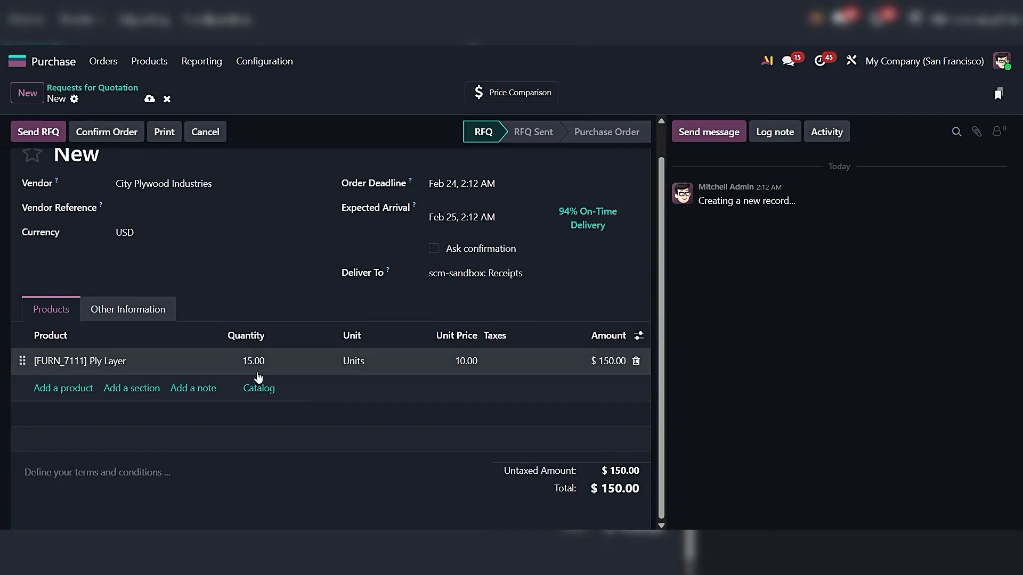
scroll(423, 415, "up", 1)
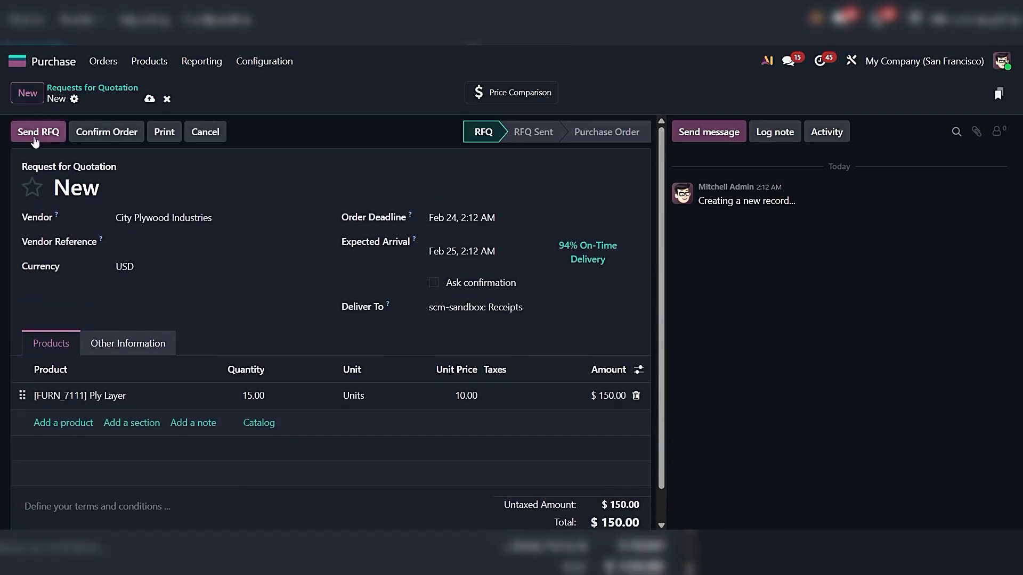
left_click(100, 132)
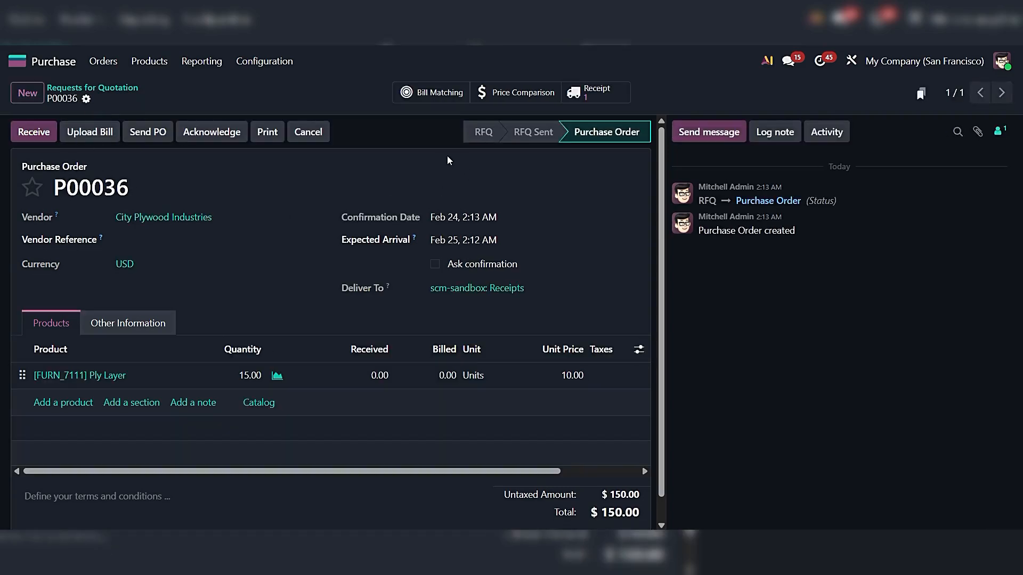
Step: Receive only 10 units of Ply Layer on the order's receipt and validate it without a backorder
left_click(31, 132)
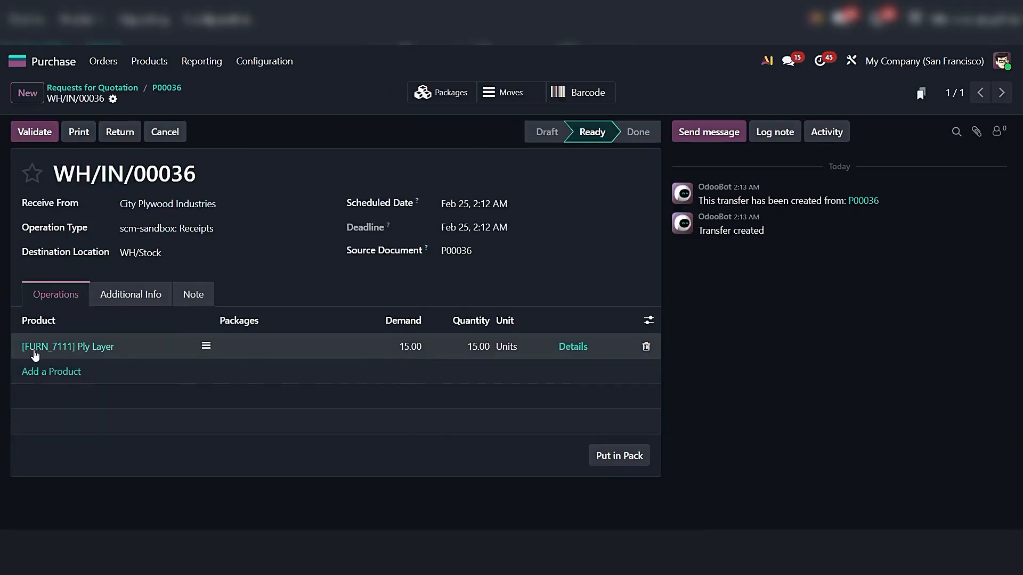
left_click(467, 349)
type("1")
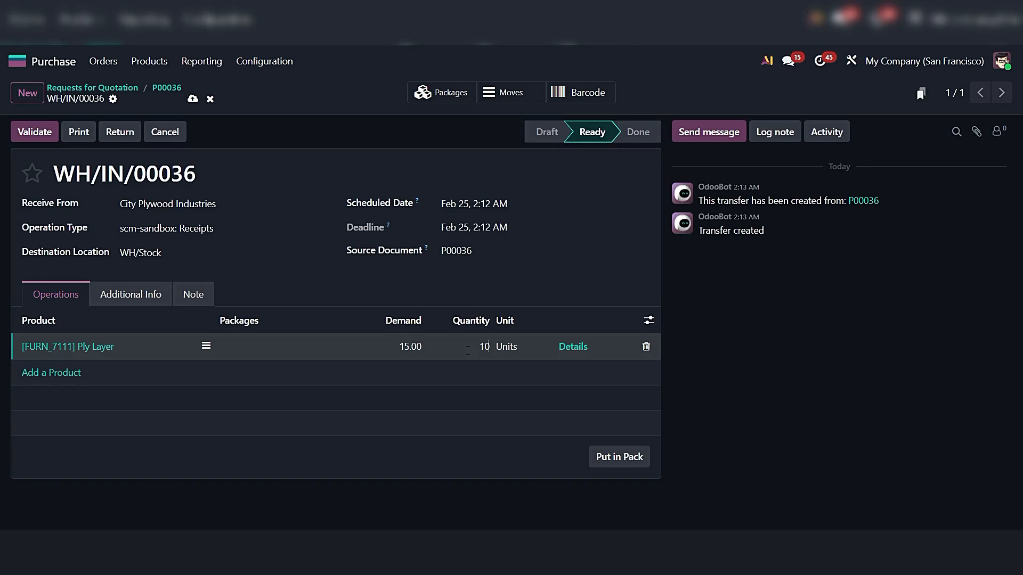
type("0")
left_click(863, 344)
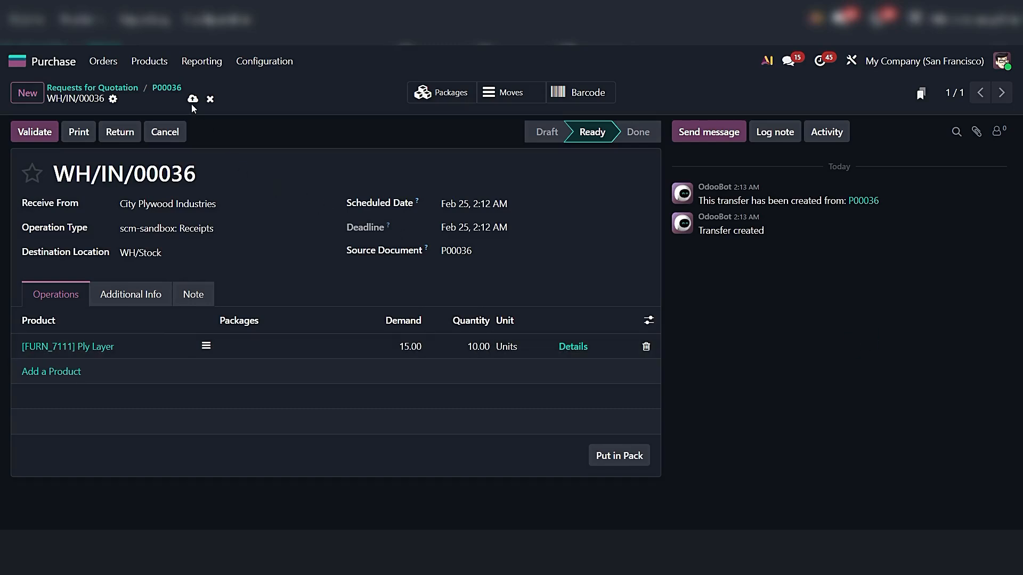
left_click(193, 100)
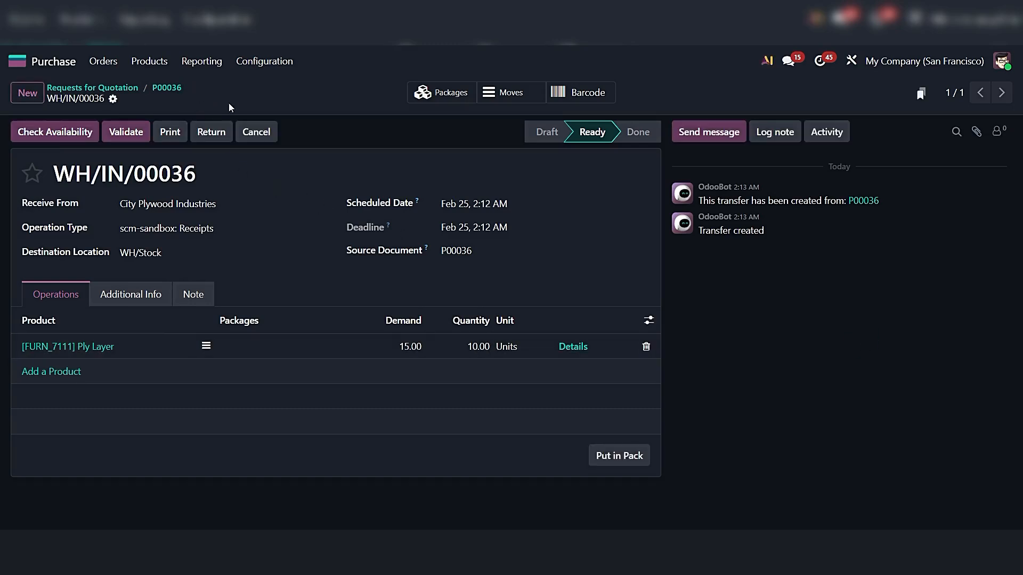
left_click(128, 133)
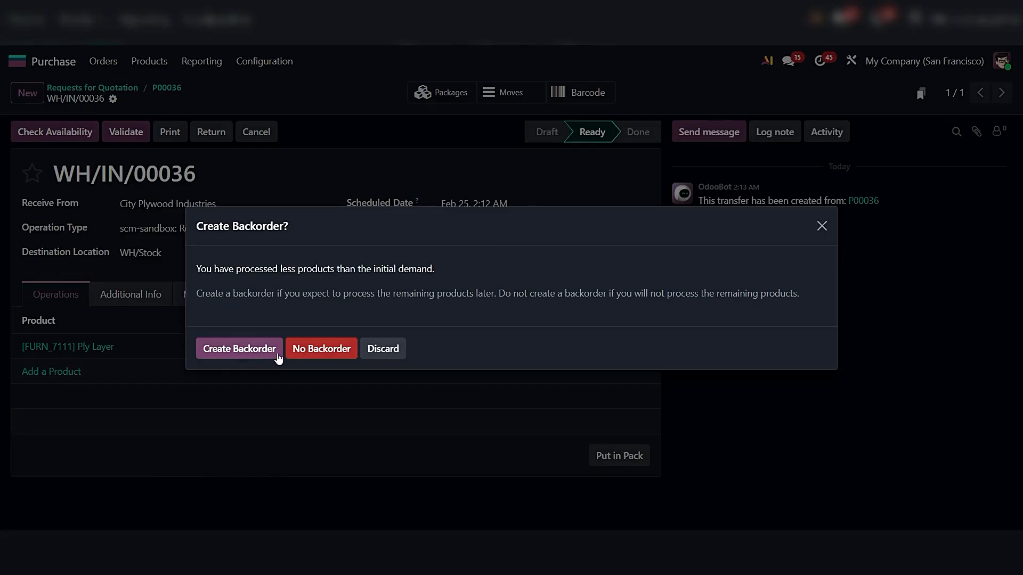
left_click(317, 349)
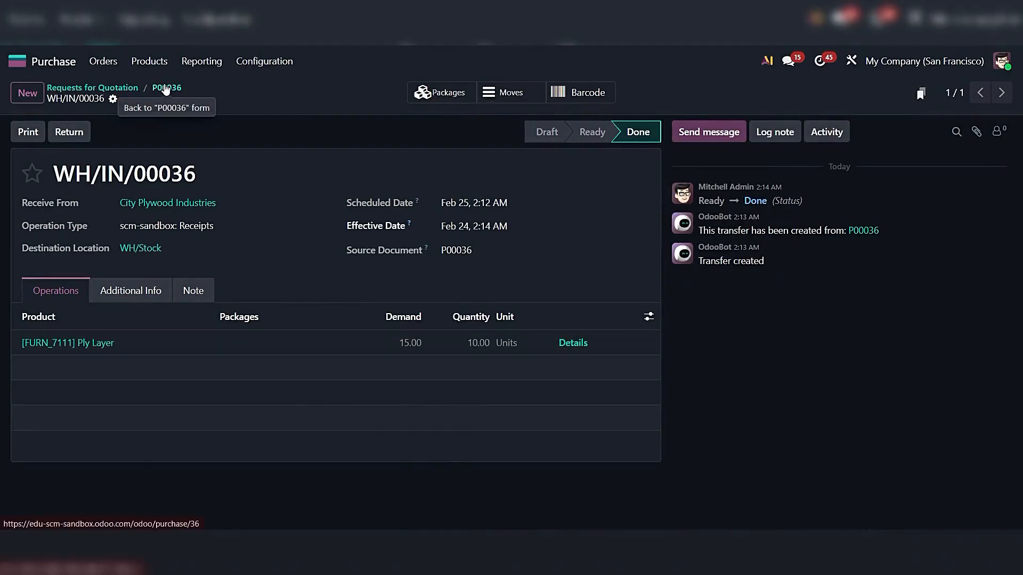
Step: Create a vendor bill for the new City Plywood Industries order from the purchase orders list
left_click(139, 89)
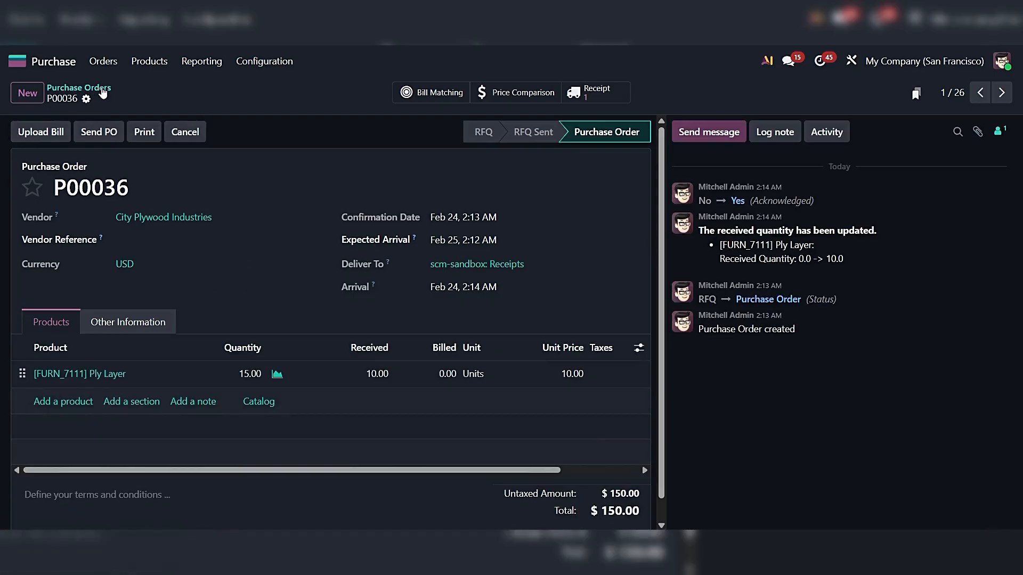
left_click(100, 89)
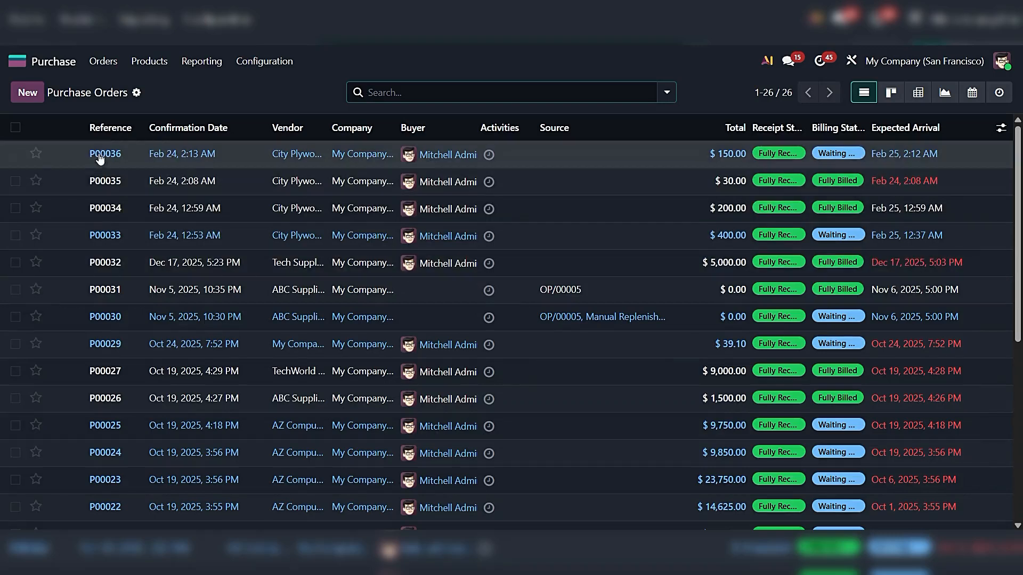
left_click(16, 155)
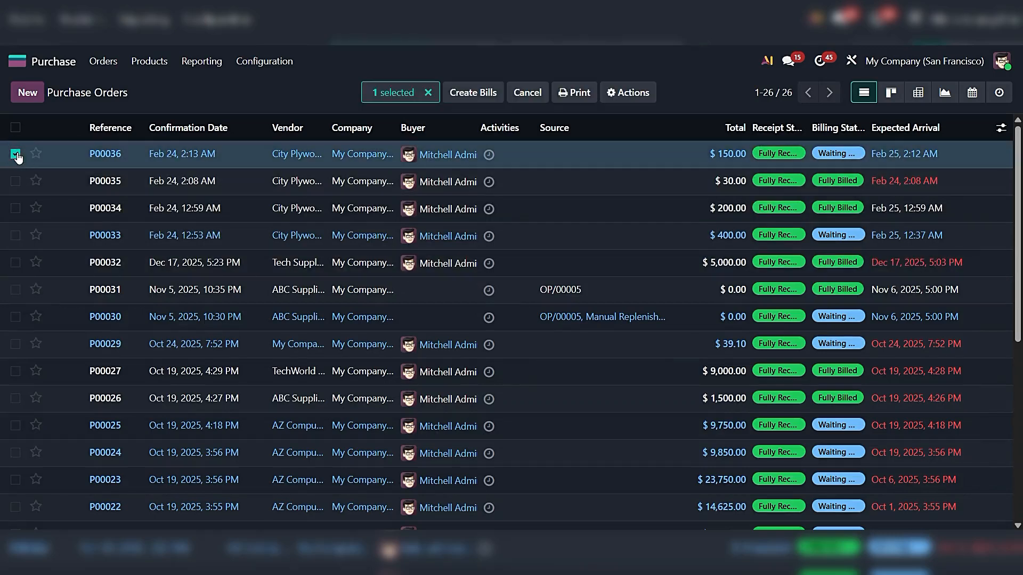
left_click(479, 93)
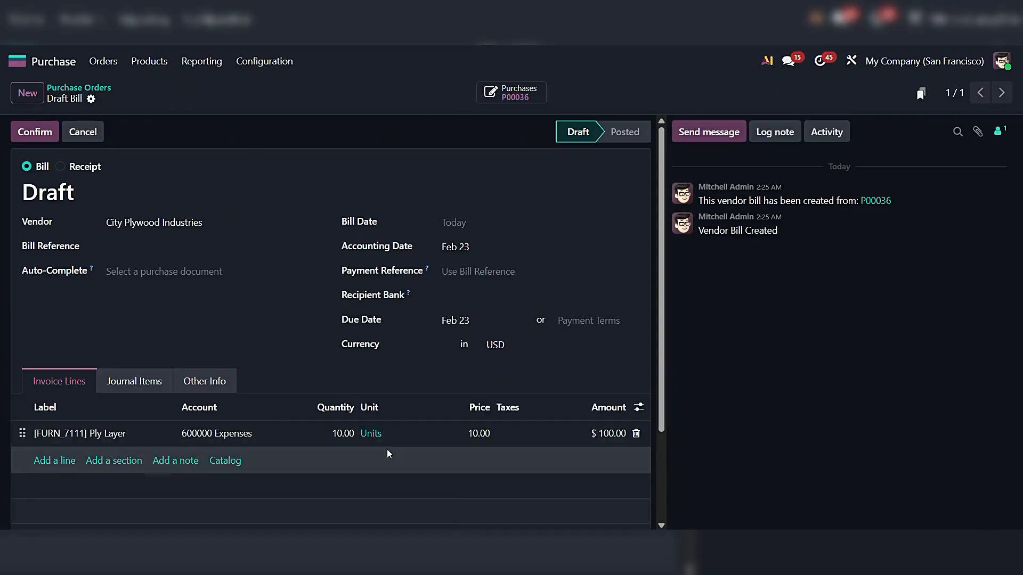
Step: Set the Ply Layer quantity on the draft bill to 15 and save the bill
left_click(330, 433)
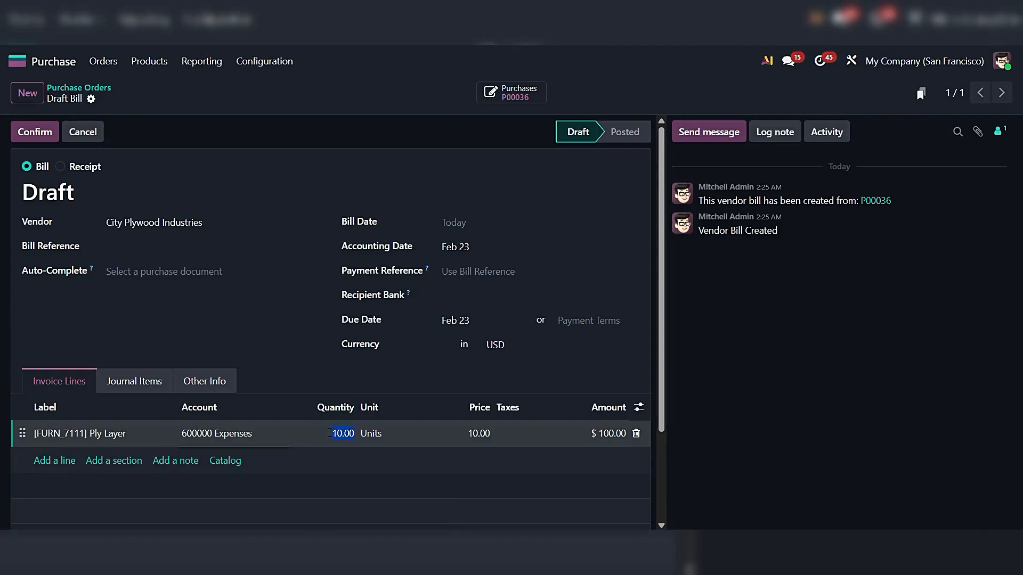
type("15")
left_click(892, 395)
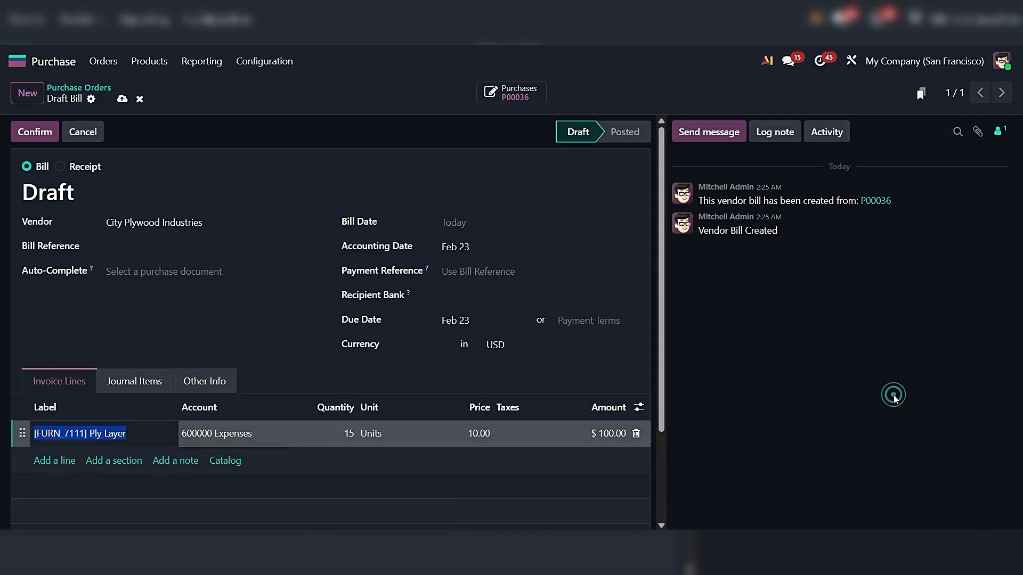
left_click(122, 100)
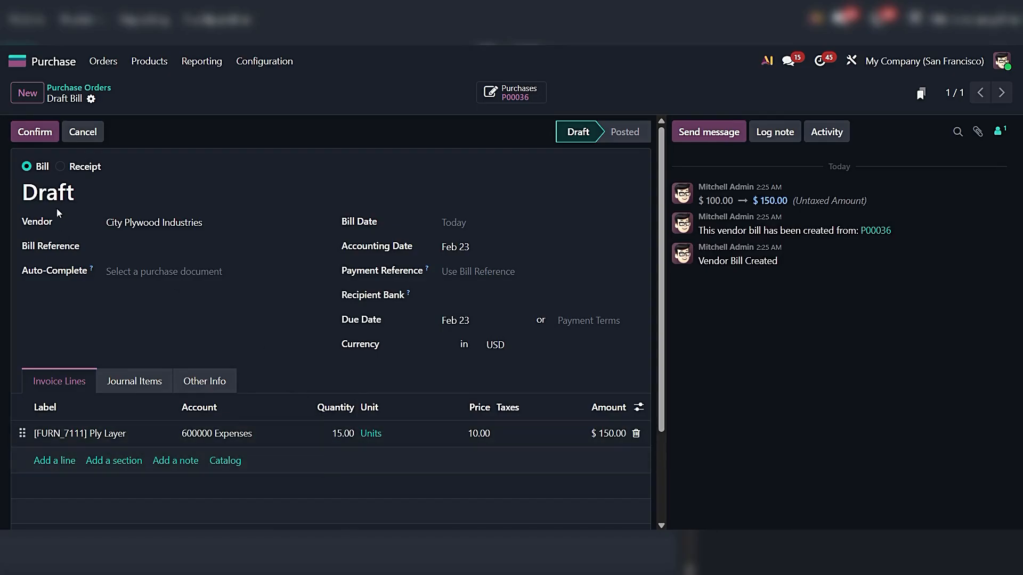
Step: Set the vendor bill's date to Feb 24, save it and confirm the bill
left_click(35, 133)
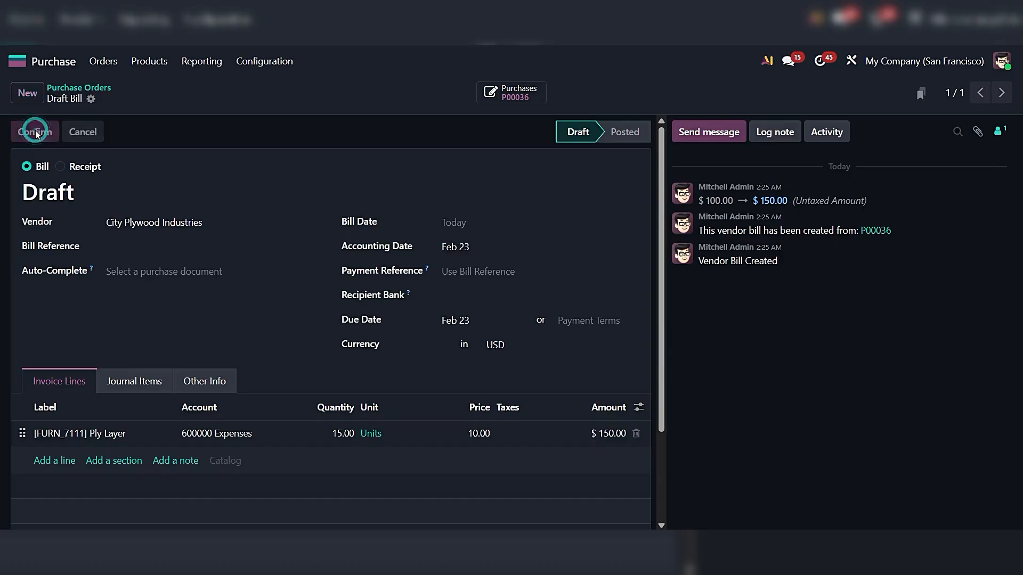
left_click(171, 319)
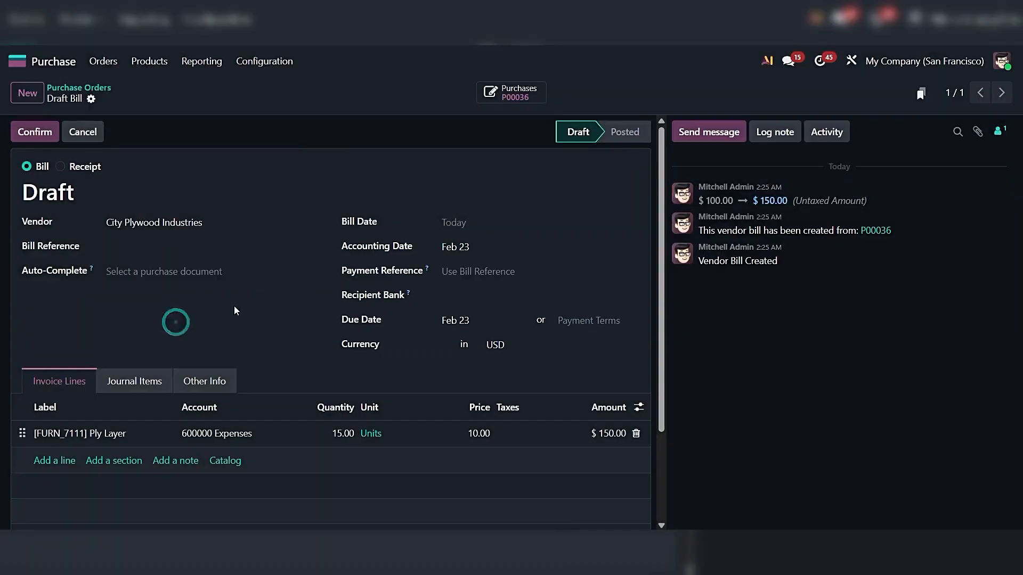
left_click(482, 222)
left_click(529, 375)
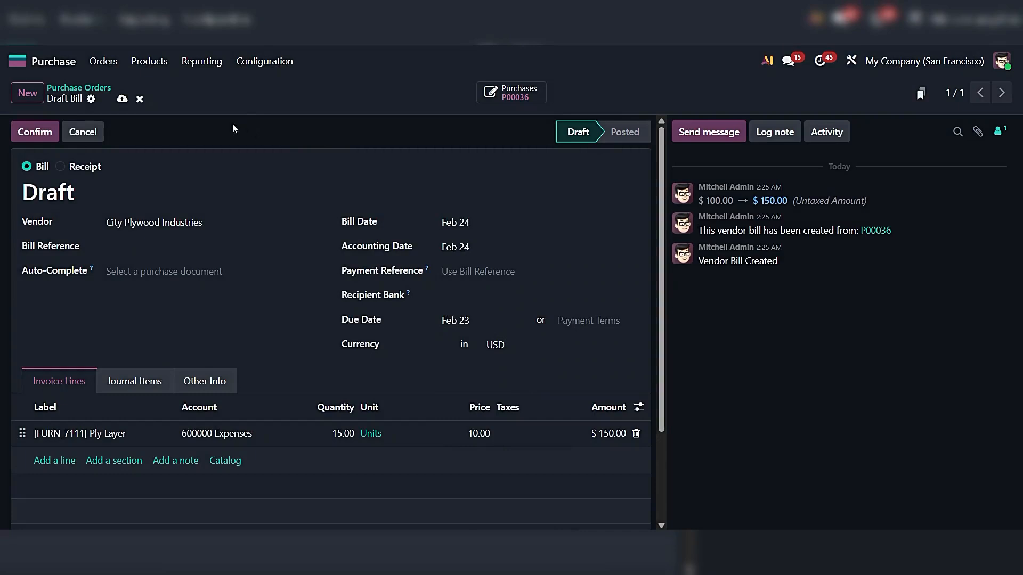
left_click(122, 99)
left_click(30, 131)
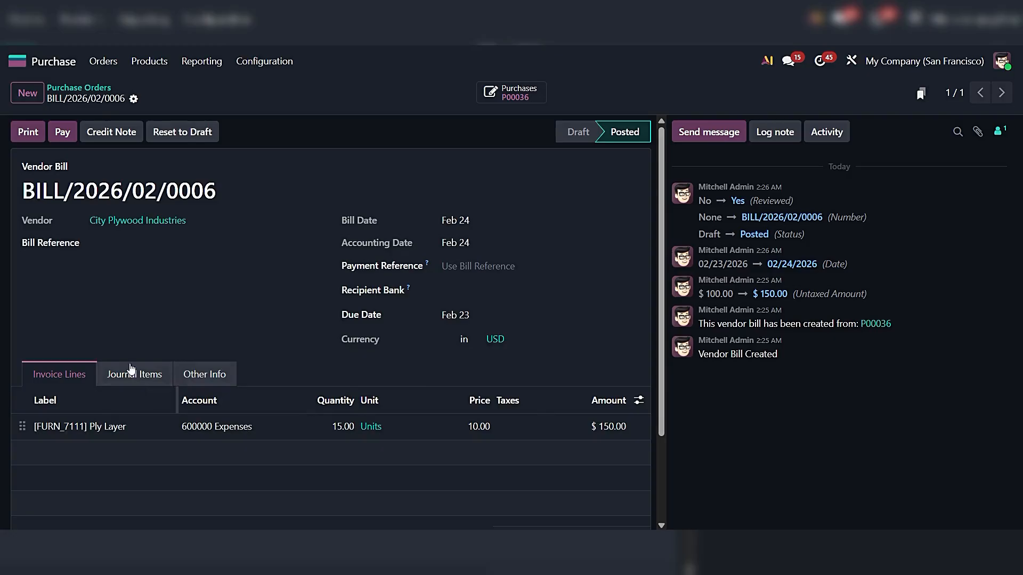
Step: Register the vendor bill's payment through the Bank journal with the Manual Payment method
left_click(62, 127)
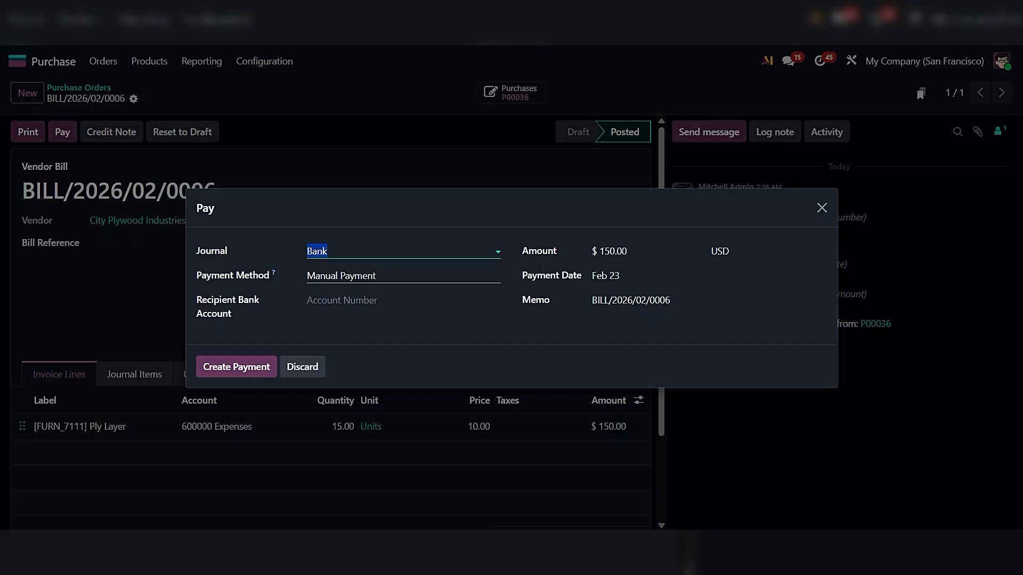
left_click(238, 373)
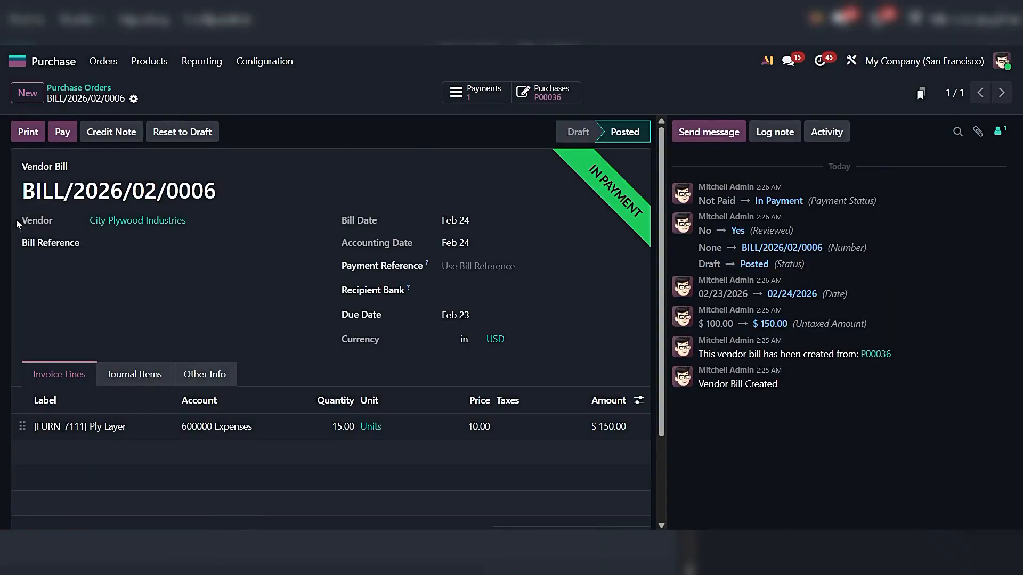
Step: Reopen the billed purchase order and check its received and billed quantities and its bill matching
left_click(79, 88)
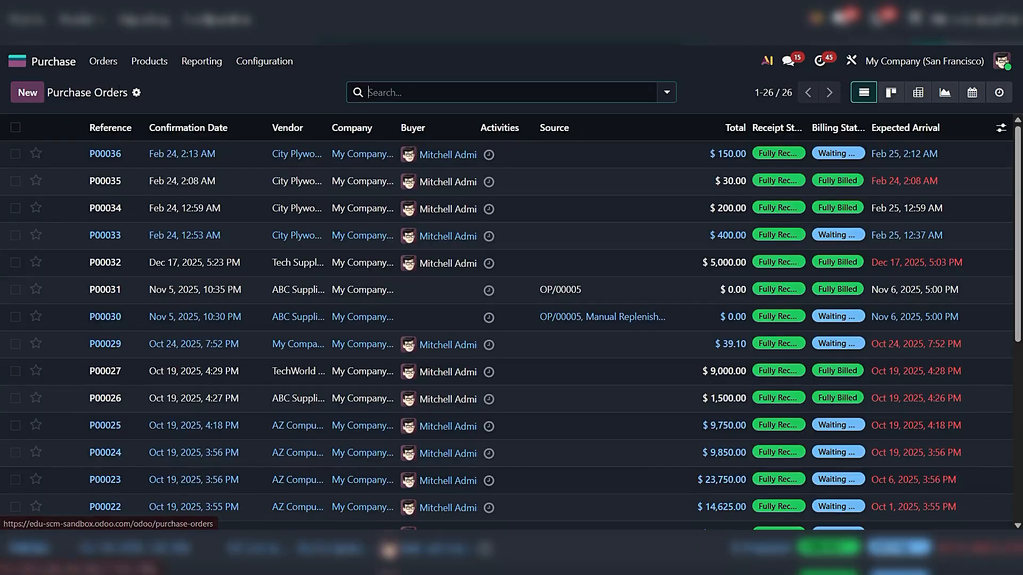
left_click(119, 154)
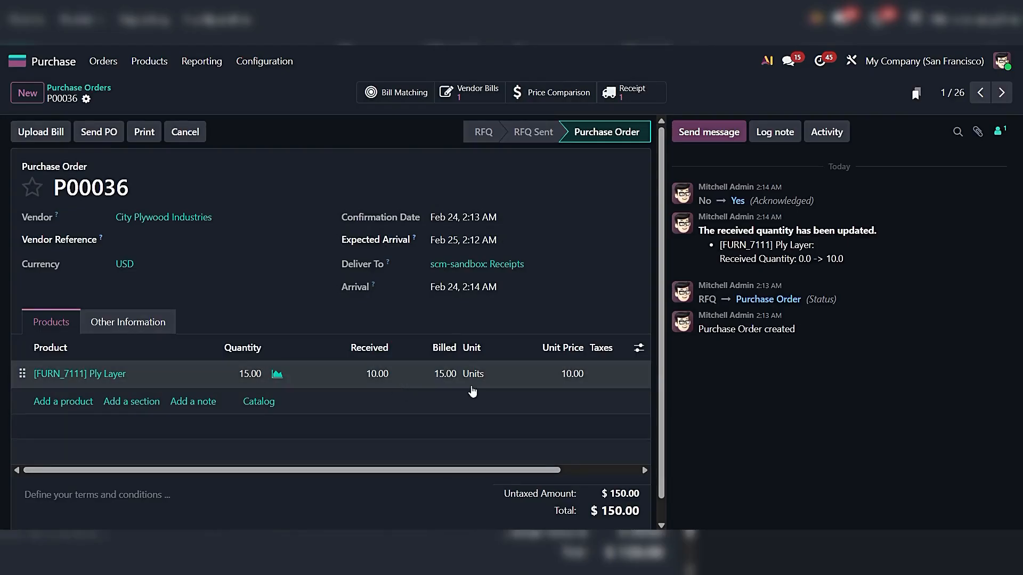
left_click(399, 92)
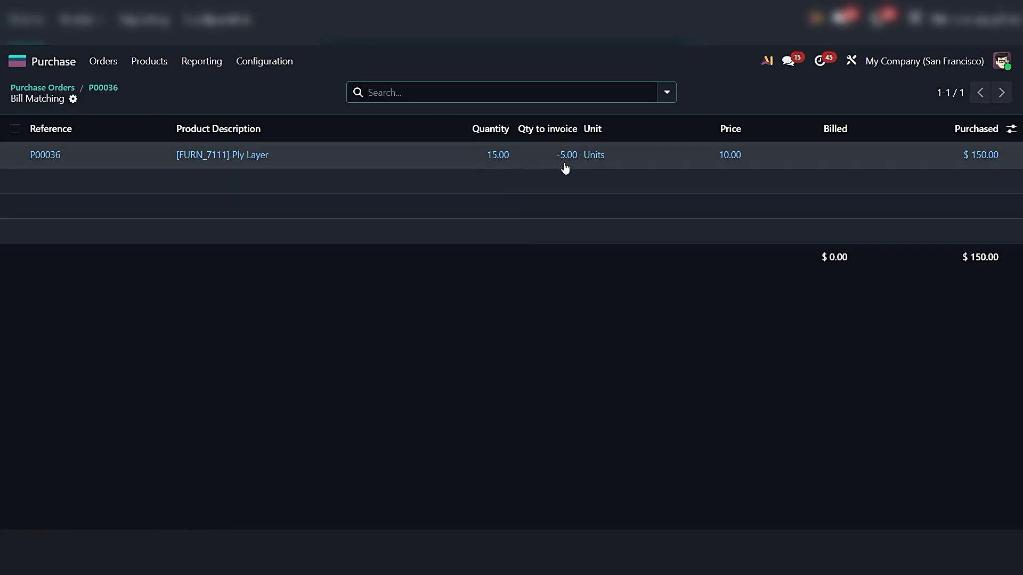
left_click(103, 87)
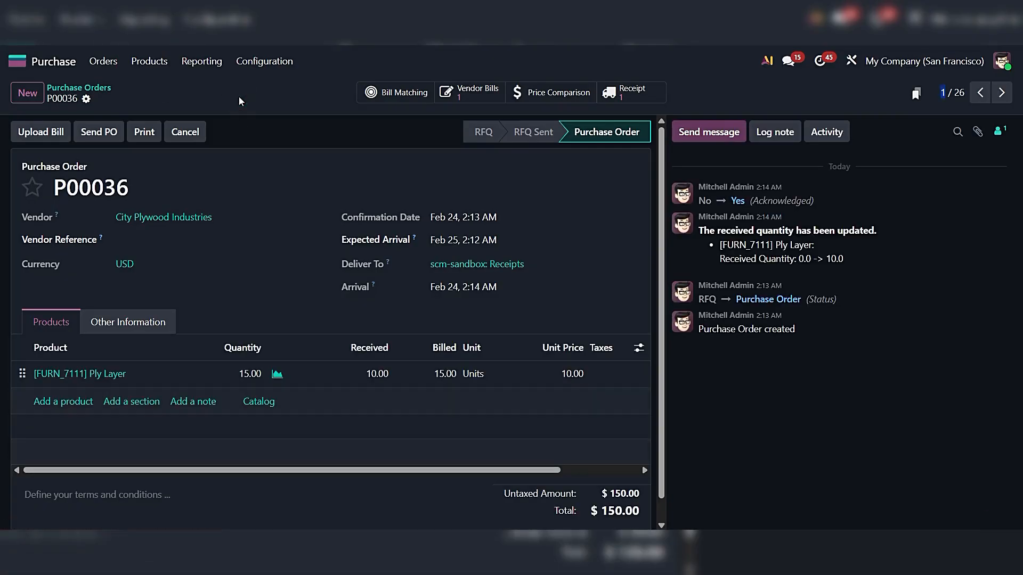
Step: Enable 3-way matching in the Purchase invoicing settings and save
left_click(259, 62)
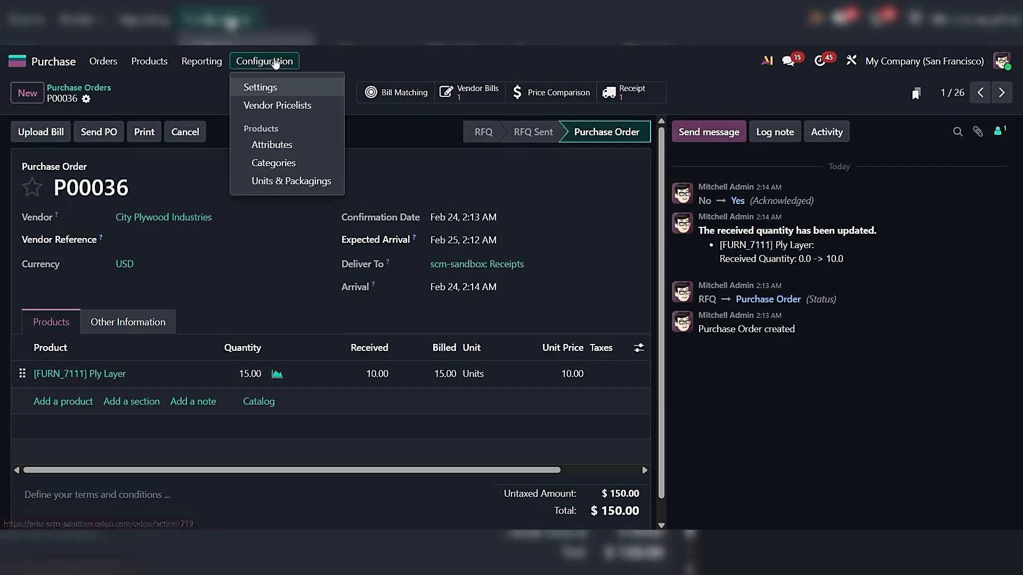
left_click(278, 88)
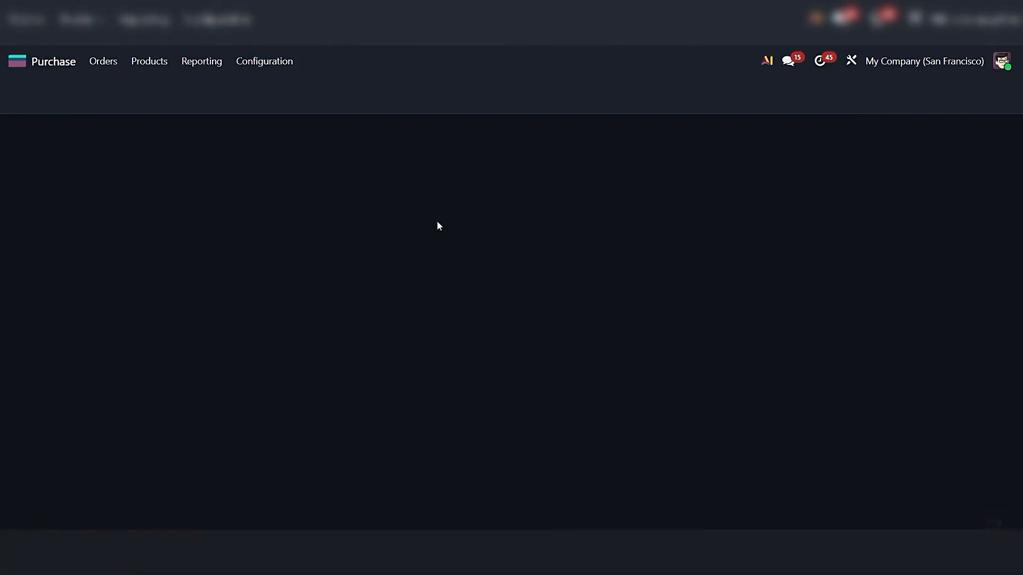
scroll(487, 300, "down", 1)
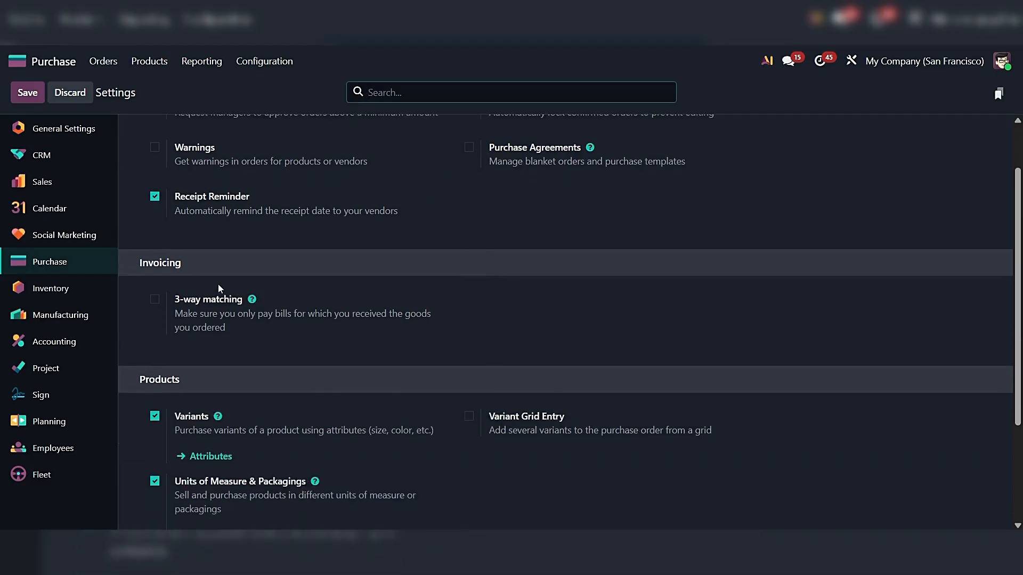
left_click(154, 300)
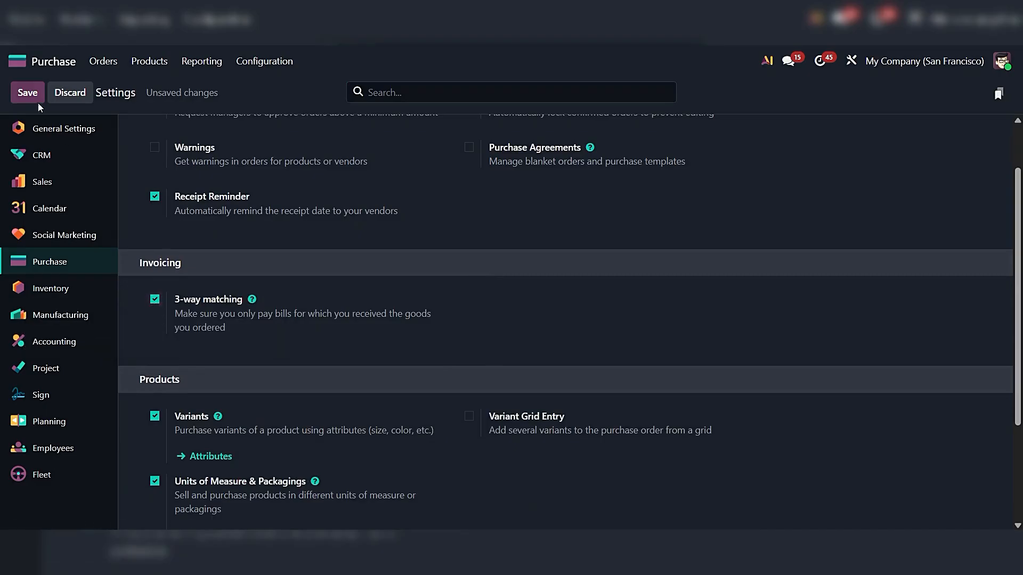
left_click(26, 92)
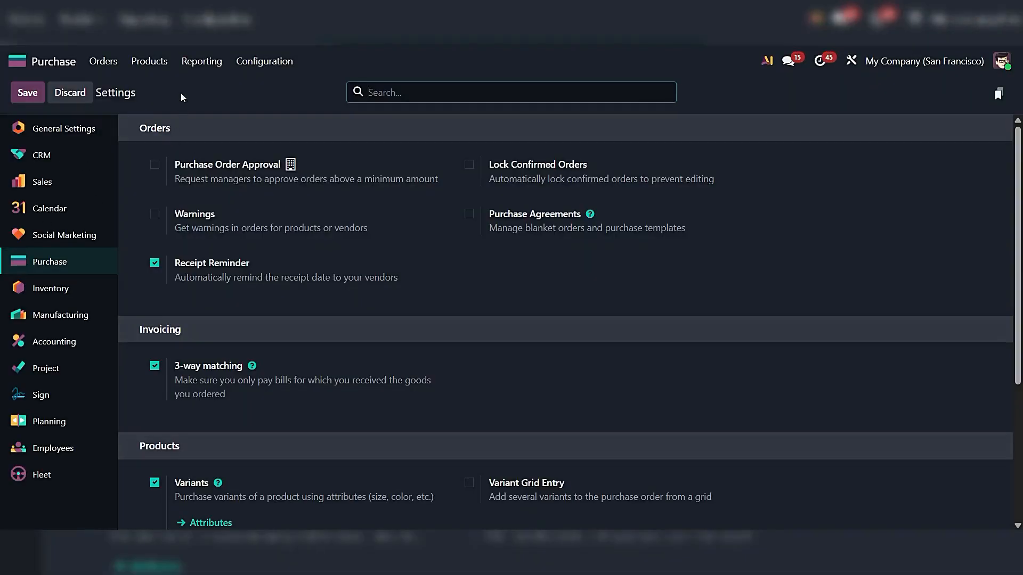
Step: Create a new request for quotation with City Plywood Industries as the vendor
left_click(102, 62)
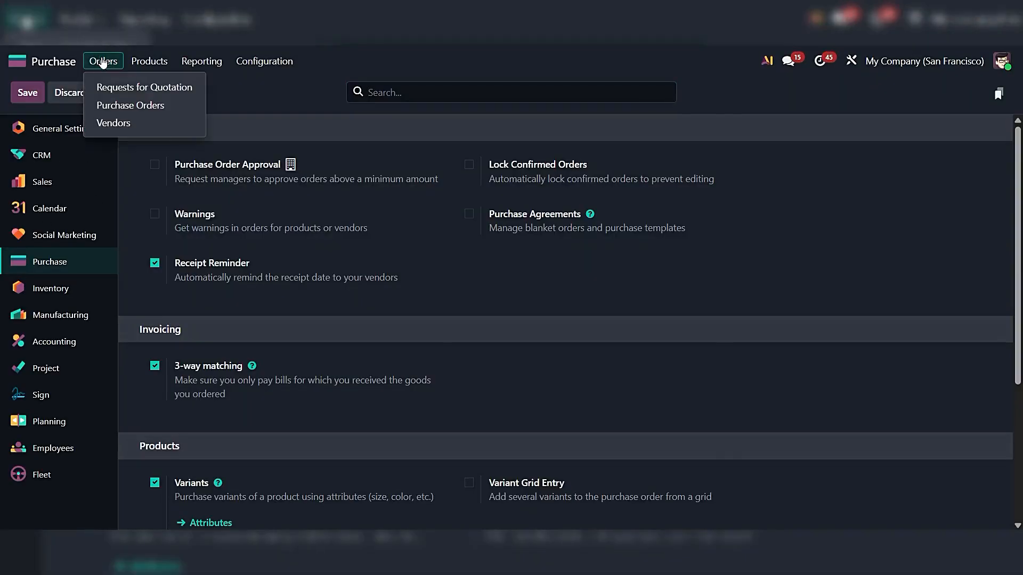
left_click(158, 89)
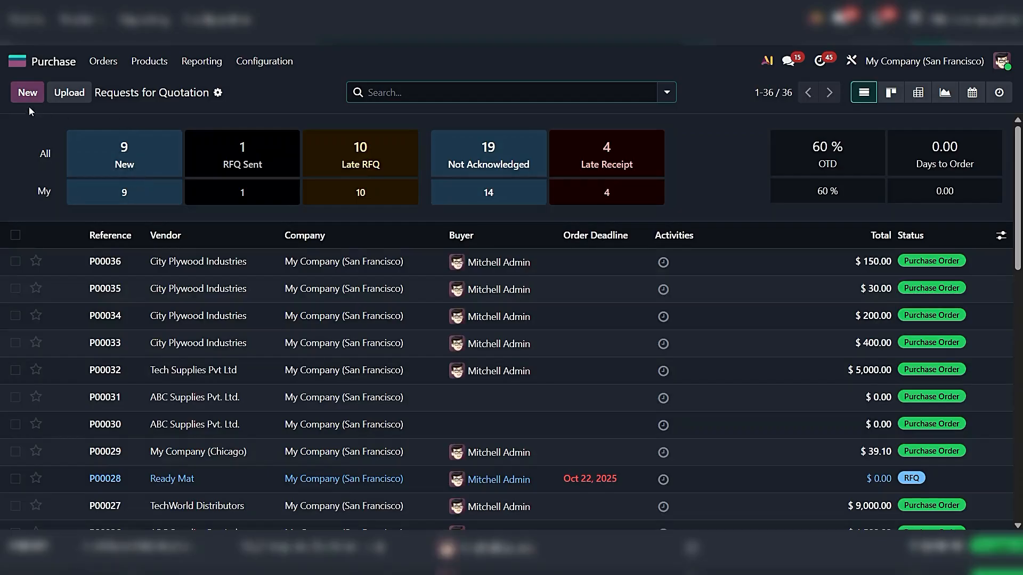
left_click(27, 94)
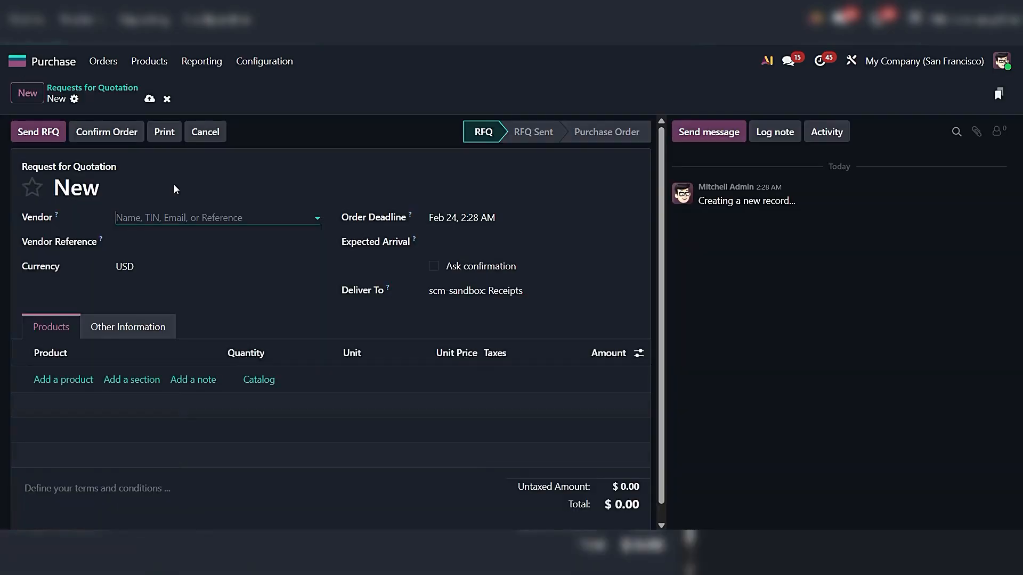
type("city")
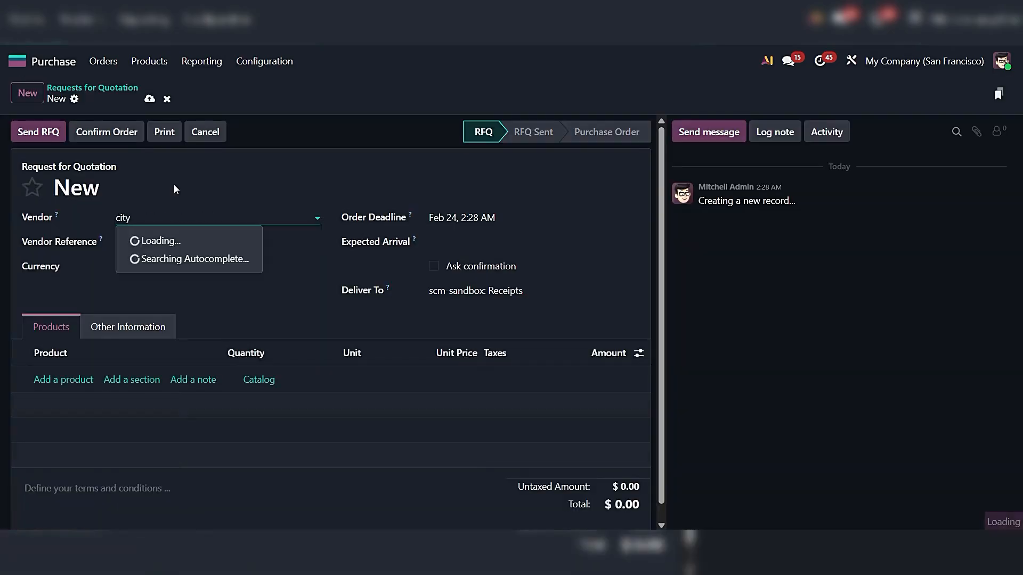
left_click(221, 240)
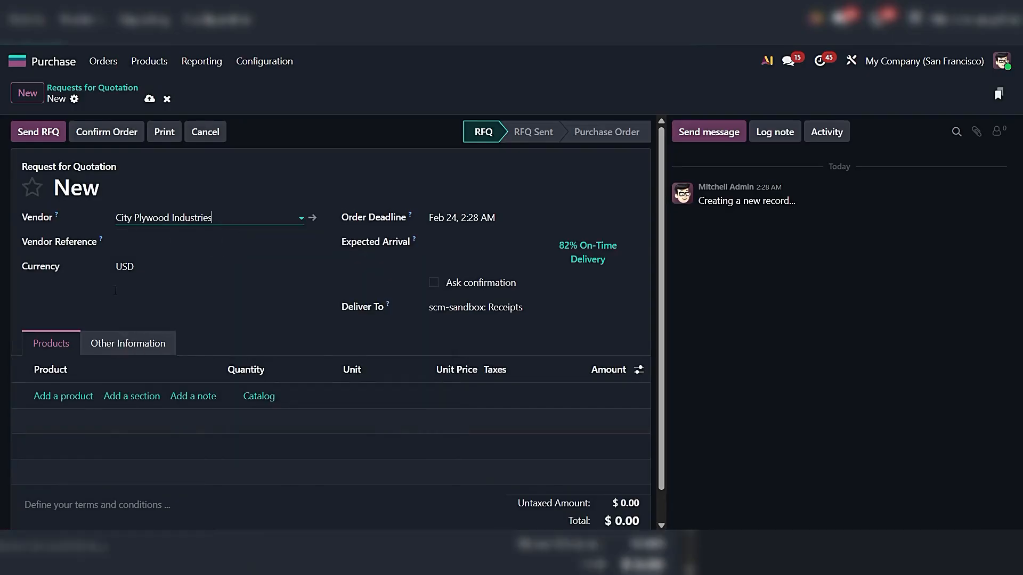
Step: Add a Ply Layer product line to the request for quotation with a quantity of 25
left_click(69, 396)
type("ply")
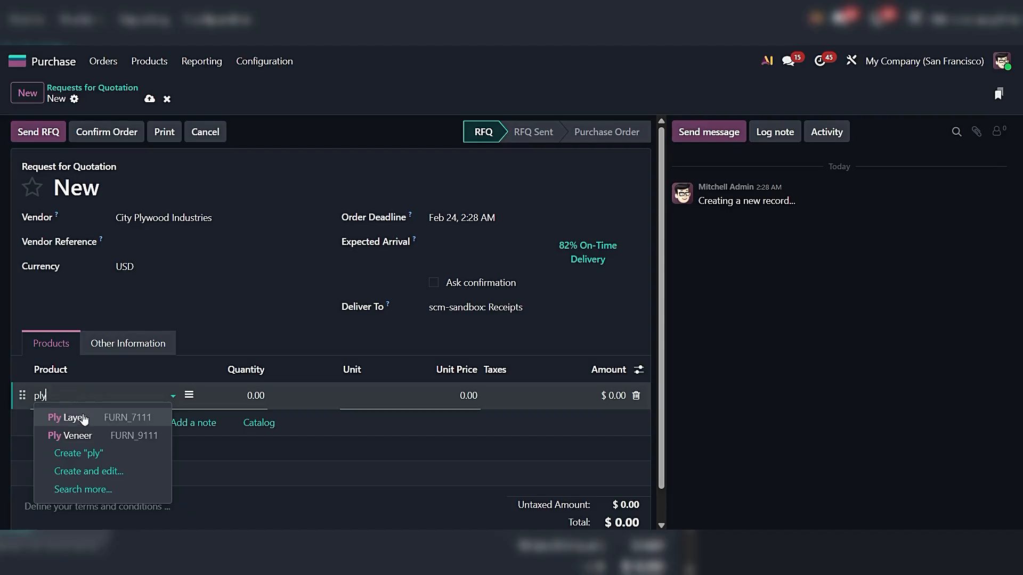
left_click(85, 419)
left_click(238, 398)
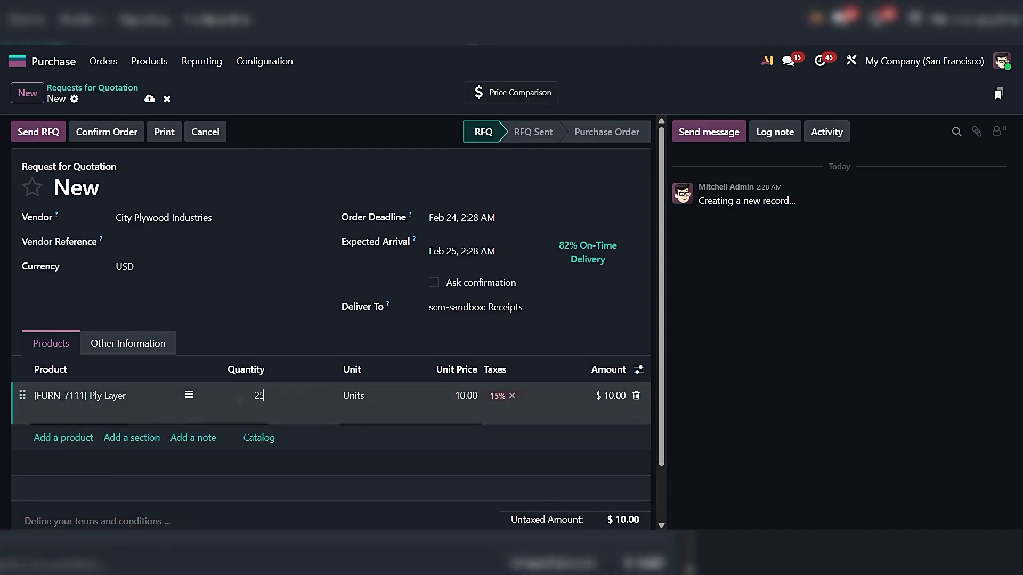
left_click(792, 356)
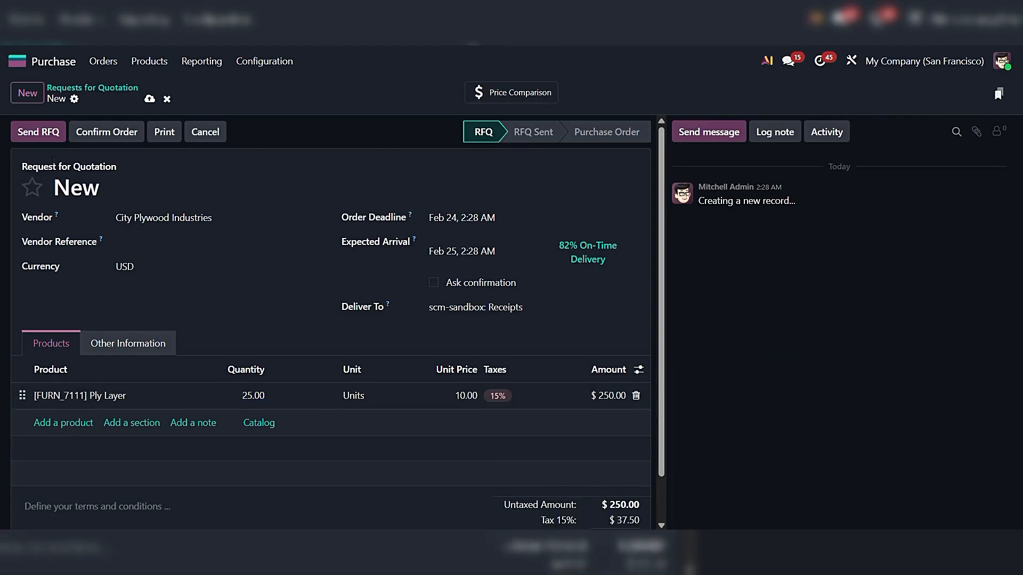
Step: Remove the 15% tax from the Ply Layer line, save the request and confirm the order
left_click(510, 398)
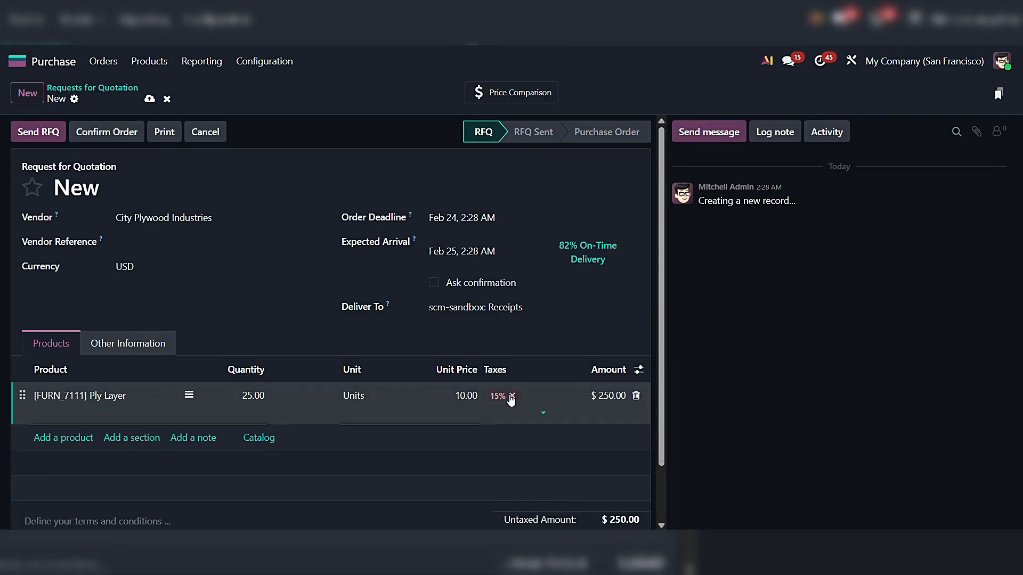
left_click(512, 397)
left_click(794, 384)
left_click(150, 99)
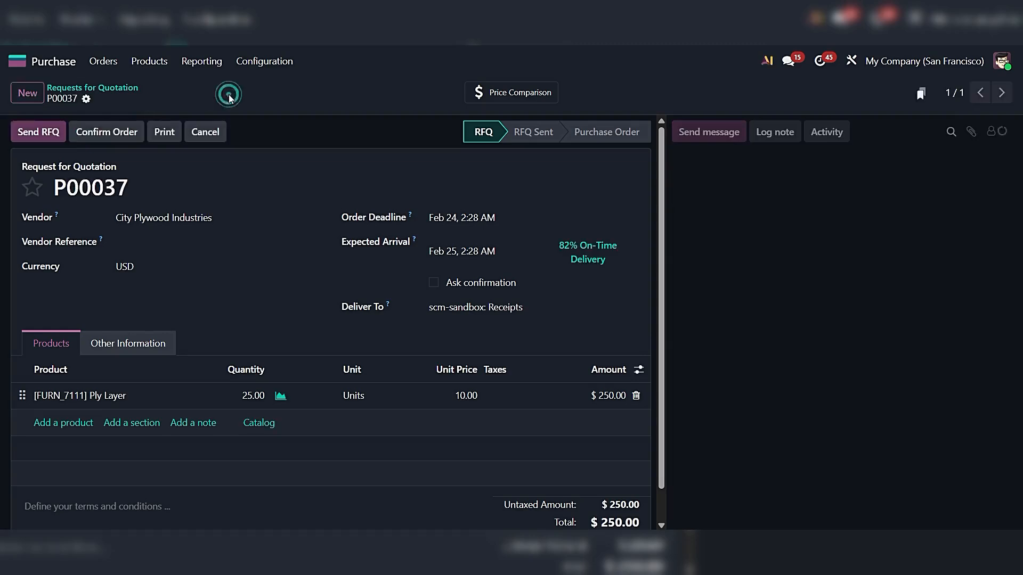
left_click(107, 132)
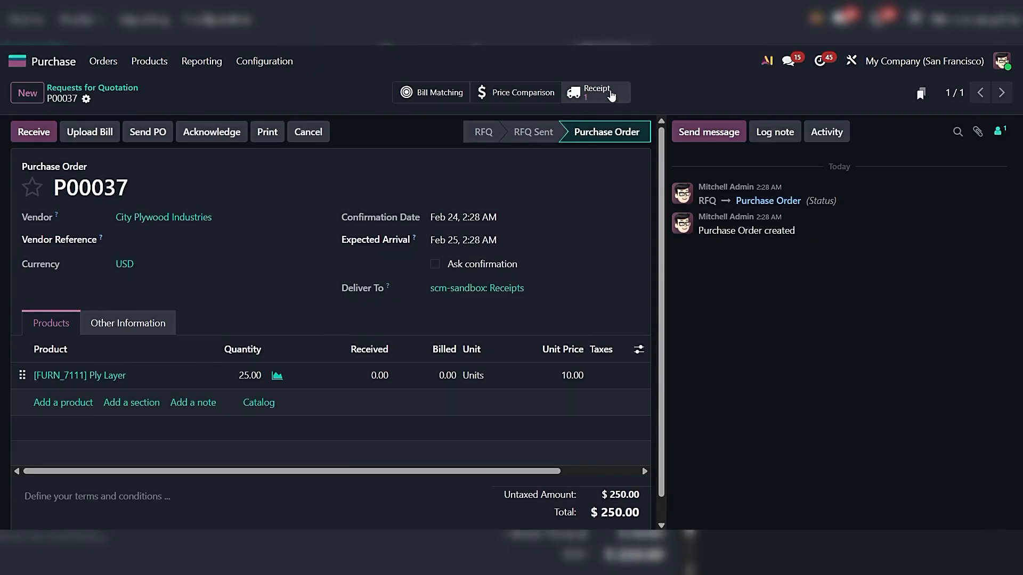
Step: Set the received Ply Layer quantity to 20 on the order's receipt and validate it without a backorder
left_click(595, 103)
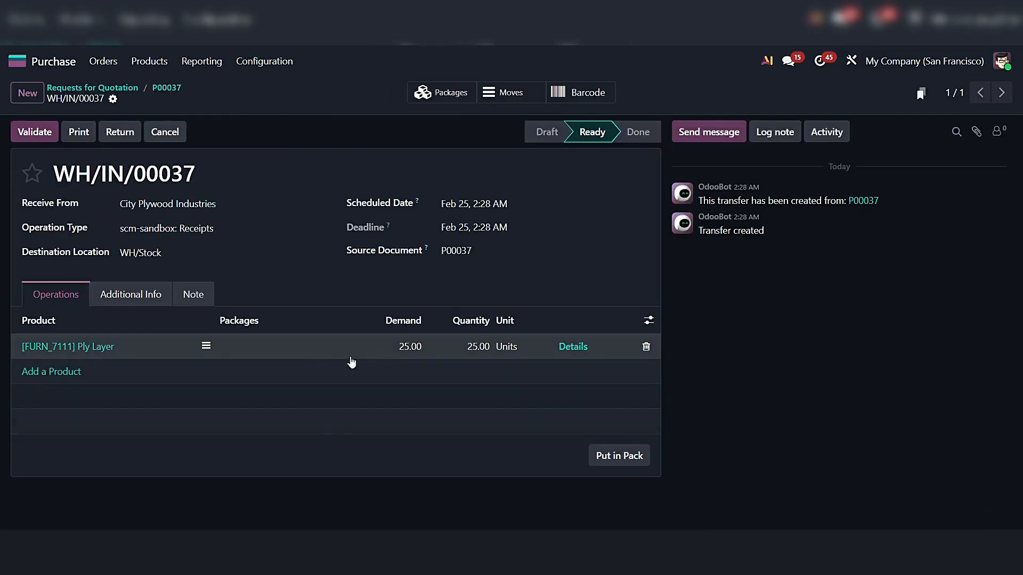
left_click(464, 351)
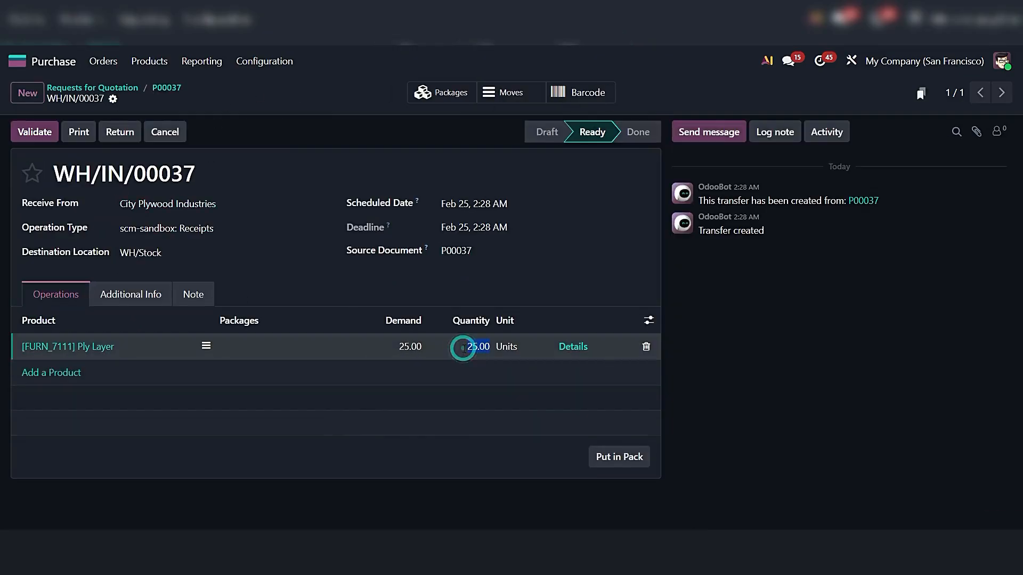
type("20")
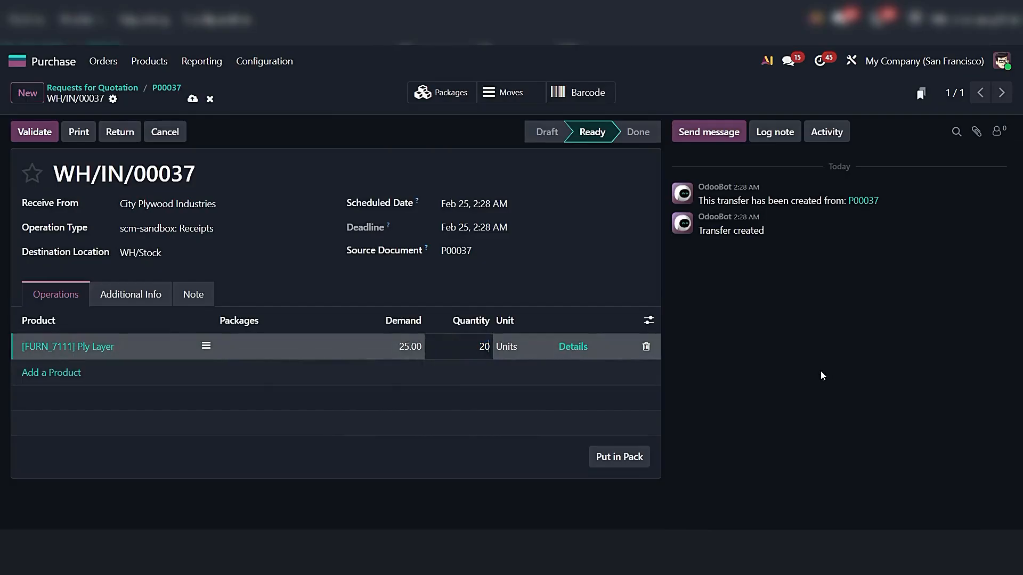
left_click(462, 246)
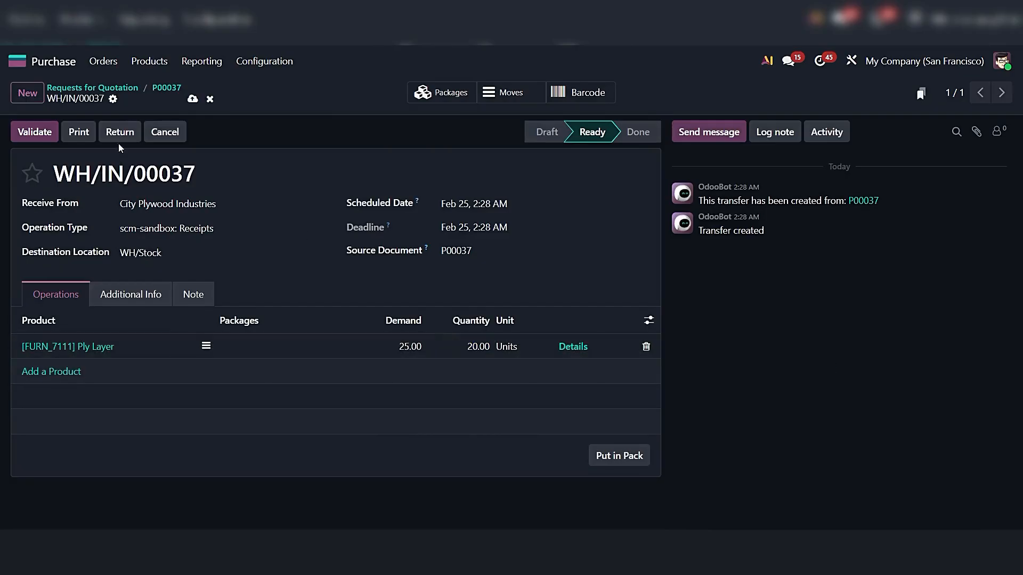
left_click(191, 100)
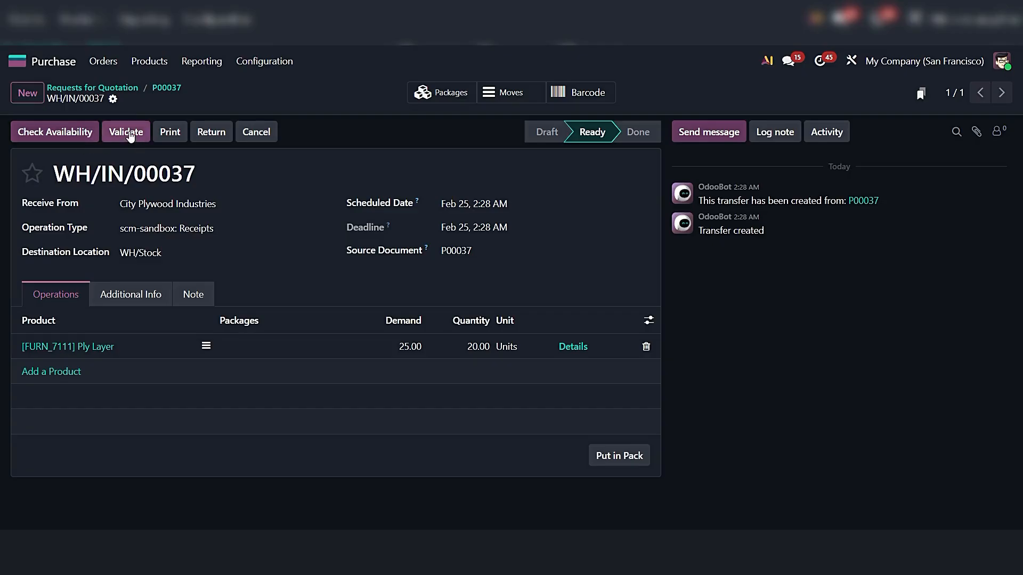
left_click(129, 134)
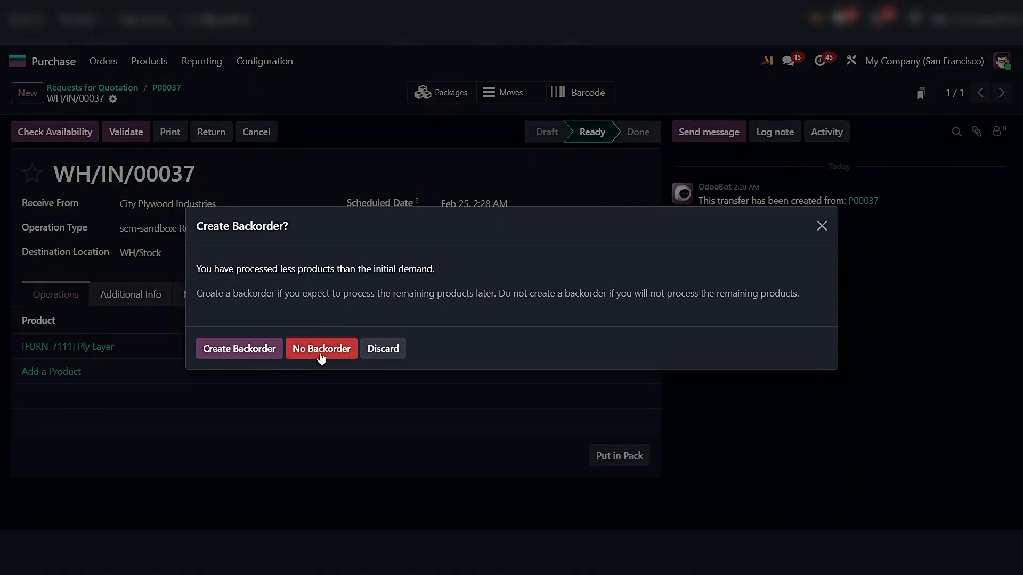
left_click(321, 351)
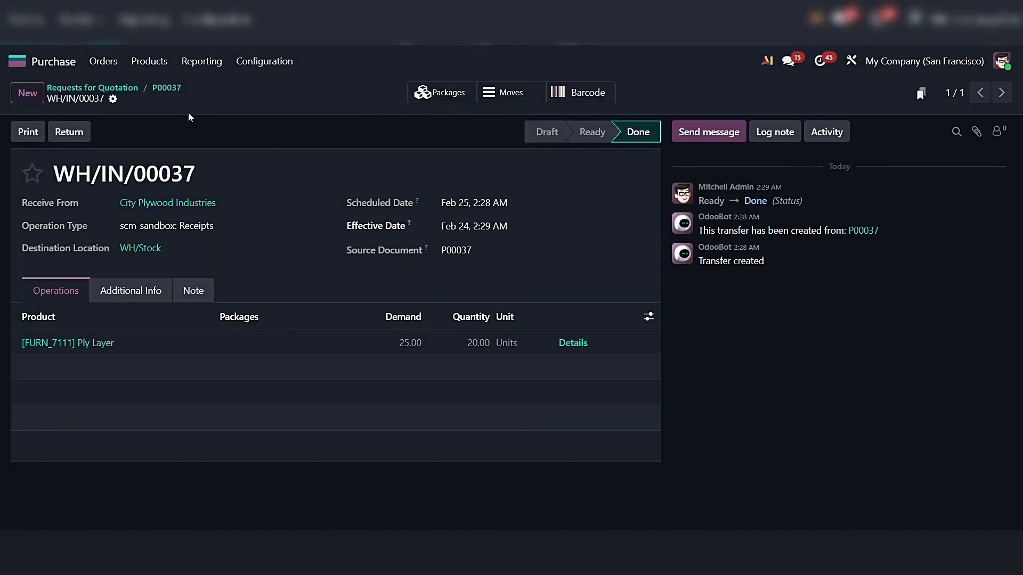
Step: Create a vendor bill for the new City Plywood Industries order from the purchase orders list
left_click(165, 87)
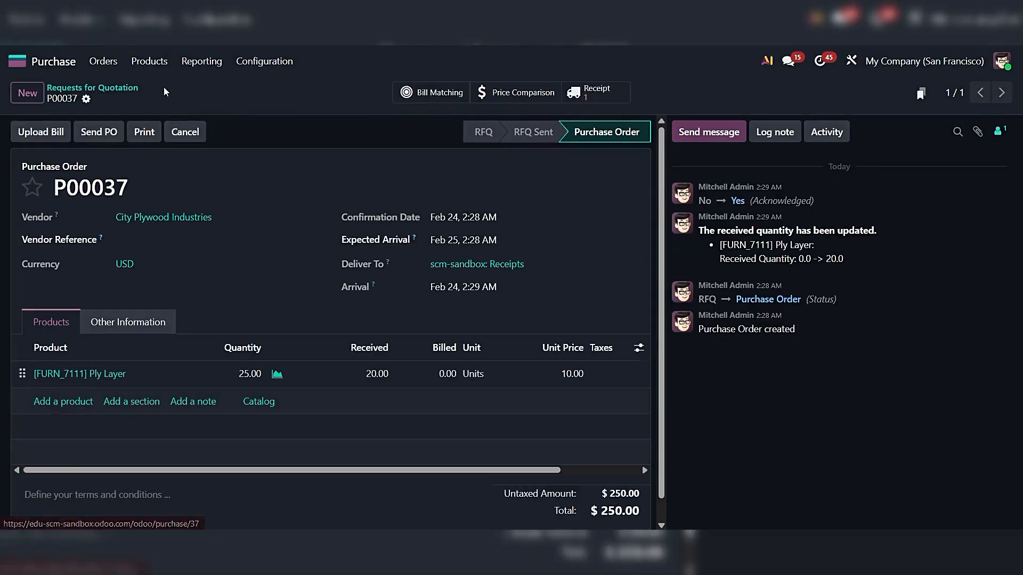
left_click(103, 61)
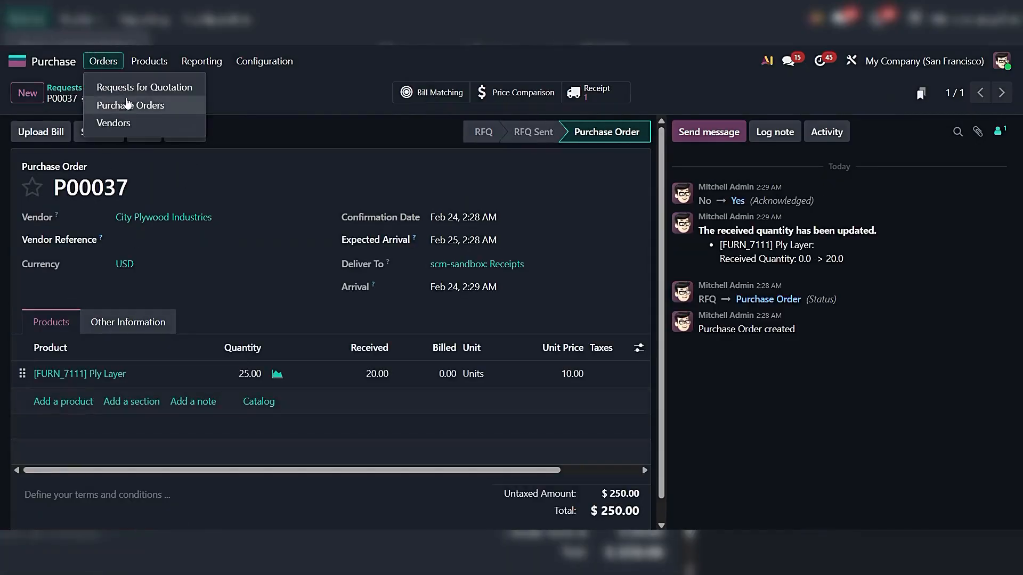
left_click(136, 105)
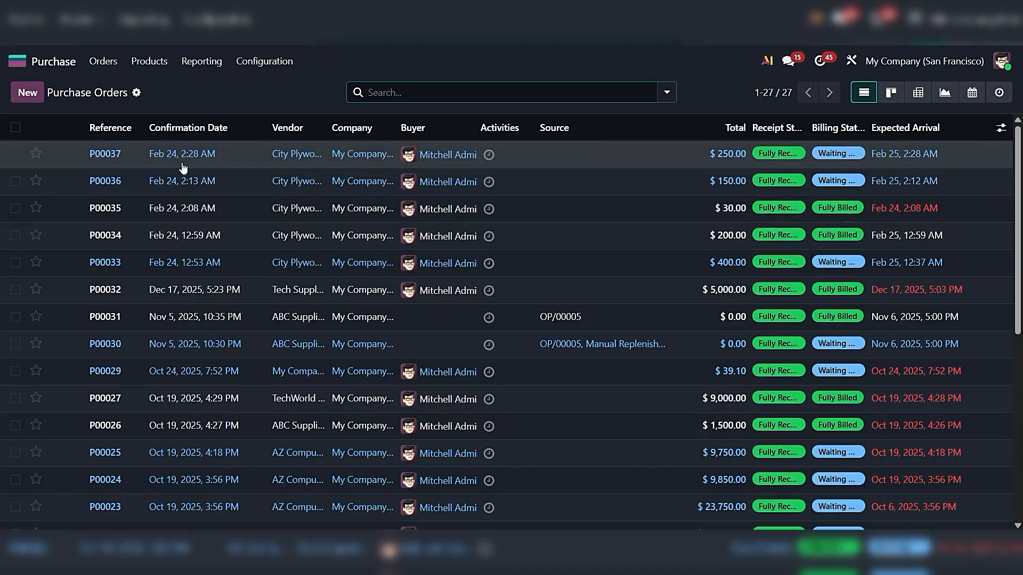
left_click(16, 155)
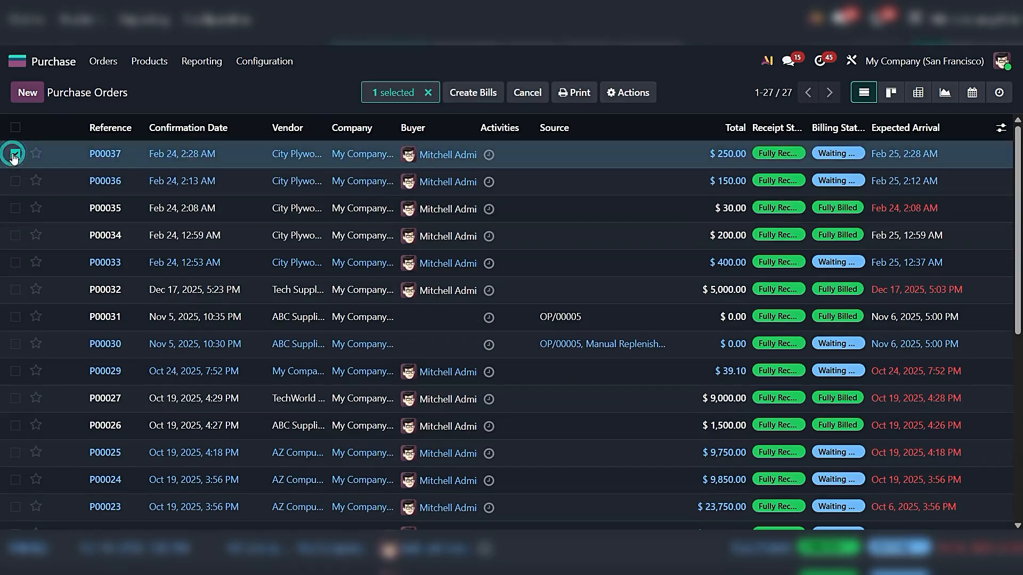
left_click(468, 94)
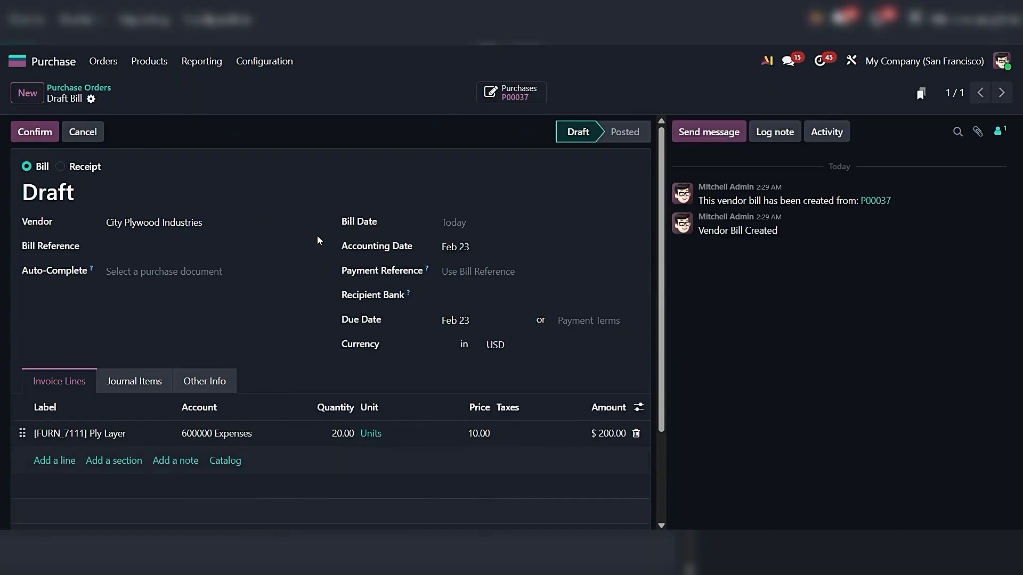
Step: Check the draft bill's Should Be Paid status and its available options in the accounting information
scroll(317, 235, "down", 1)
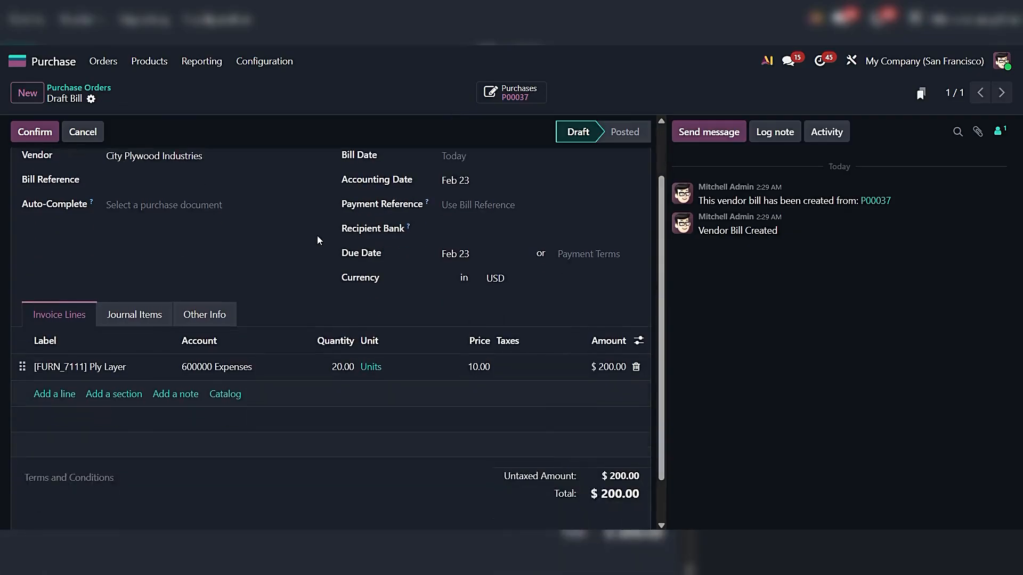
left_click(202, 317)
scroll(286, 356, "down", 1)
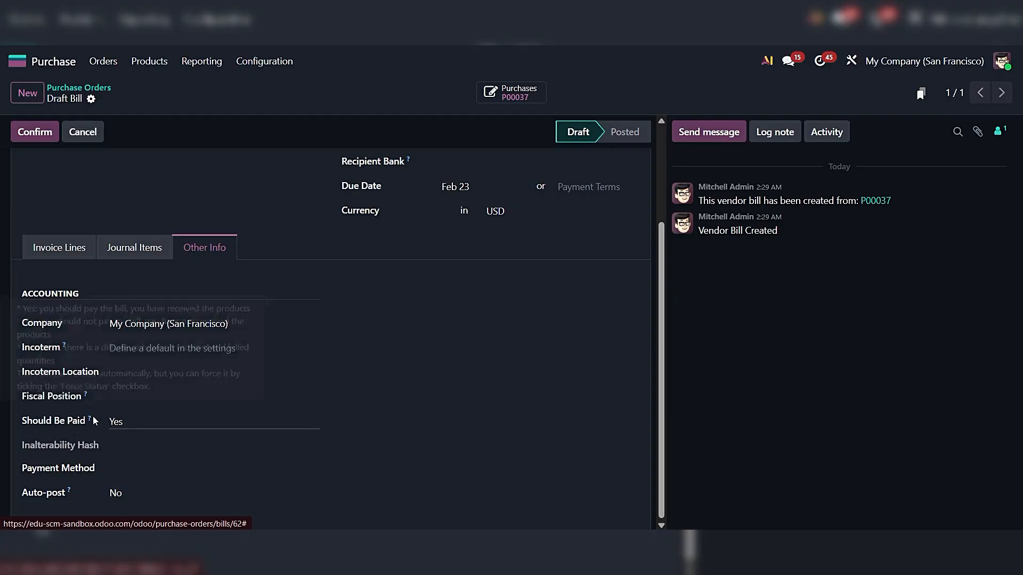
left_click(140, 421)
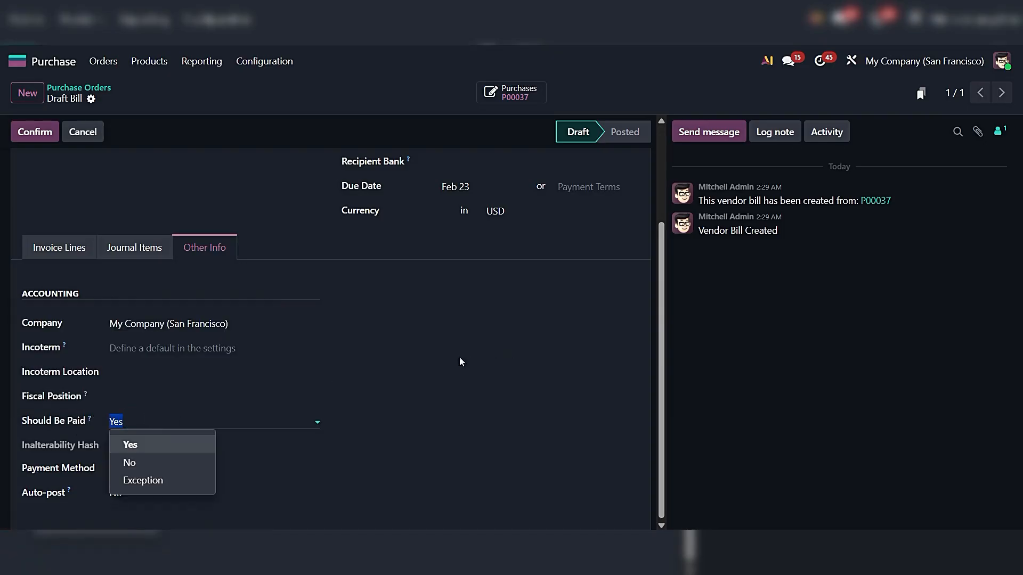
left_click(593, 345)
Step: Set the billed Ply Layer quantity to 25 on the draft bill's invoice line and save
left_click(58, 247)
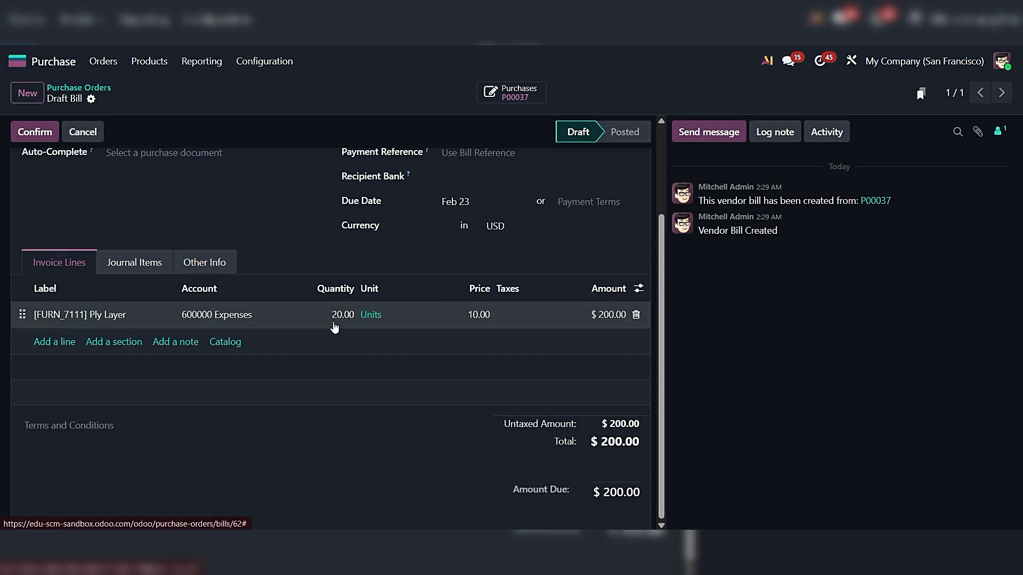
scroll(335, 326, "up", 3)
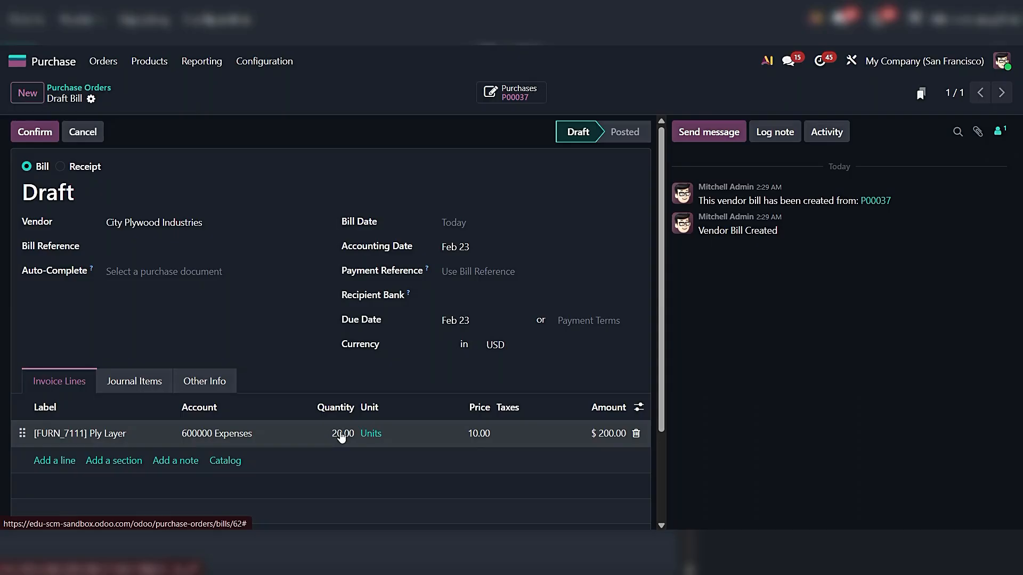
left_click(323, 438)
type("25")
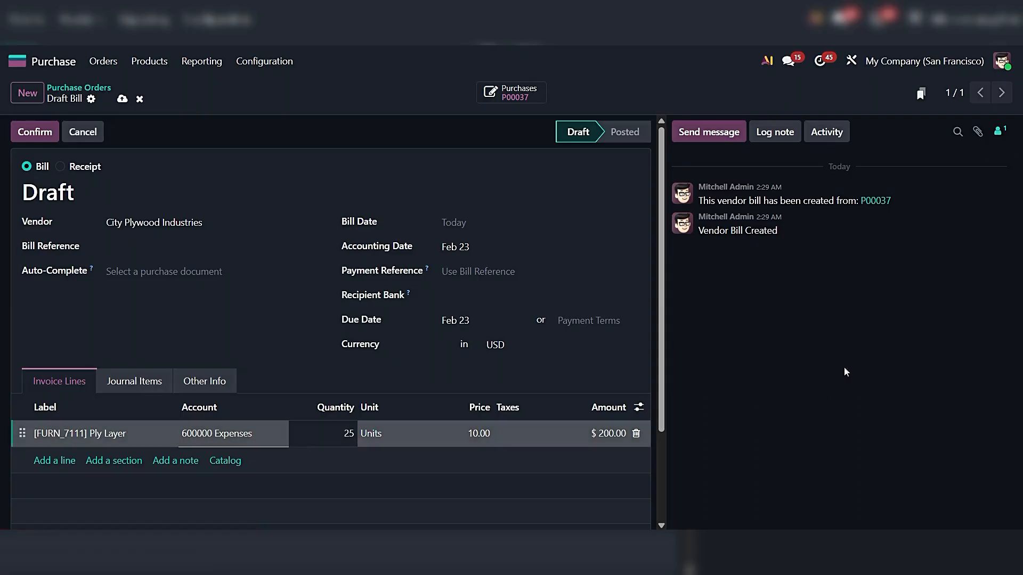
left_click(814, 347)
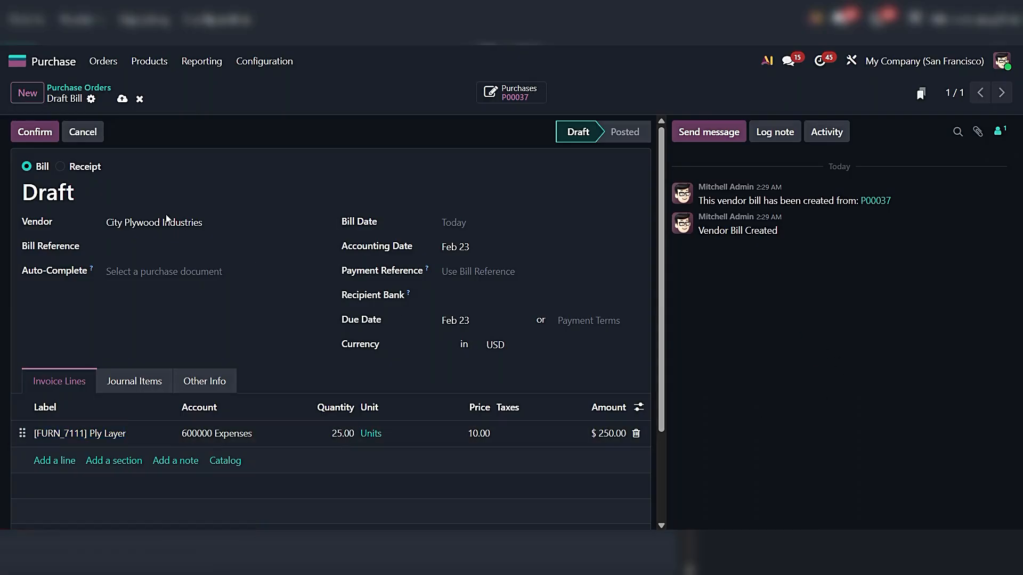
left_click(122, 99)
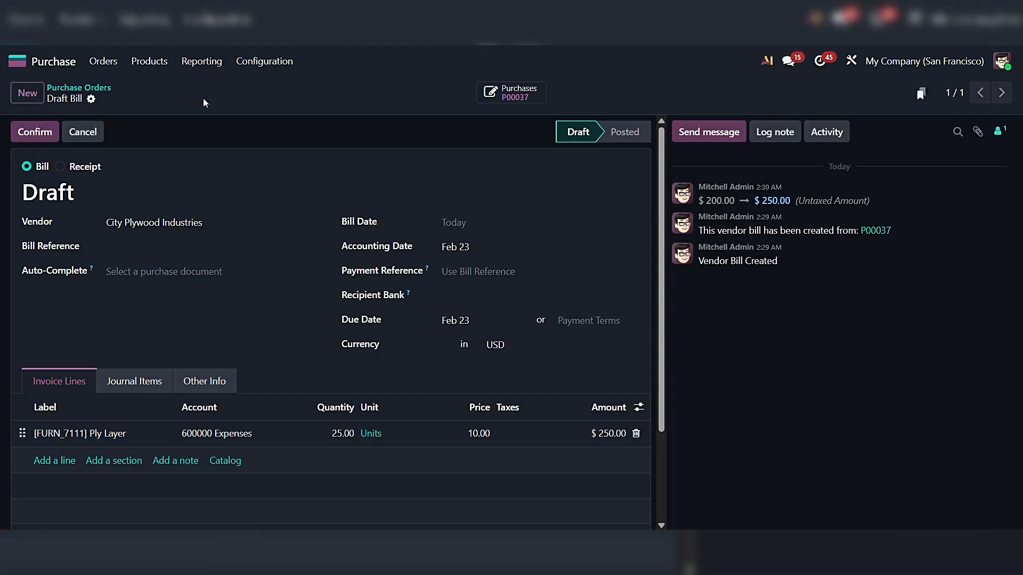
Step: Recheck the draft bill's Should Be Paid status and options against the purchase order after the quantity change
left_click(205, 381)
scroll(293, 358, "down", 2)
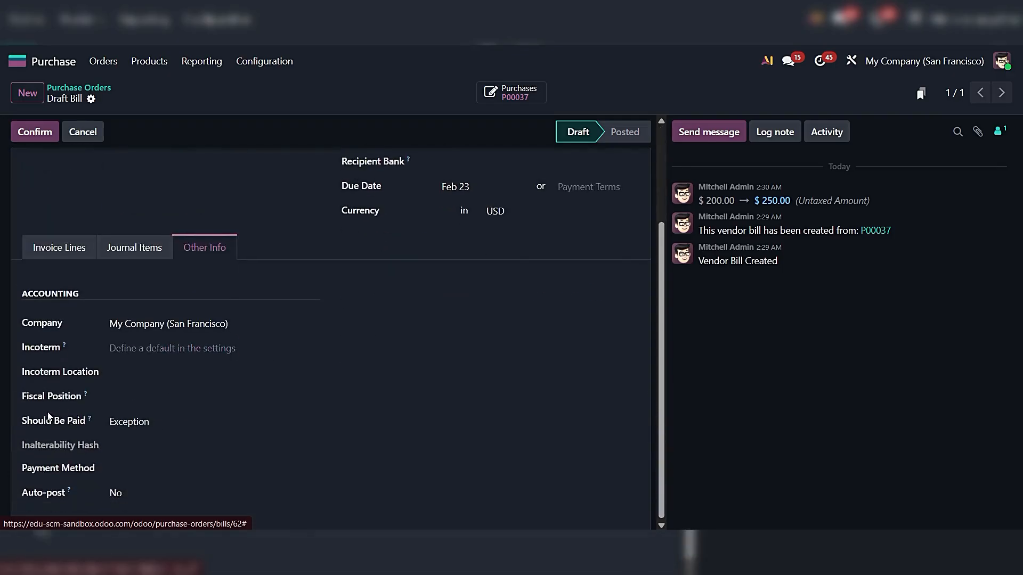
mouse_move(91, 421)
left_click(68, 87)
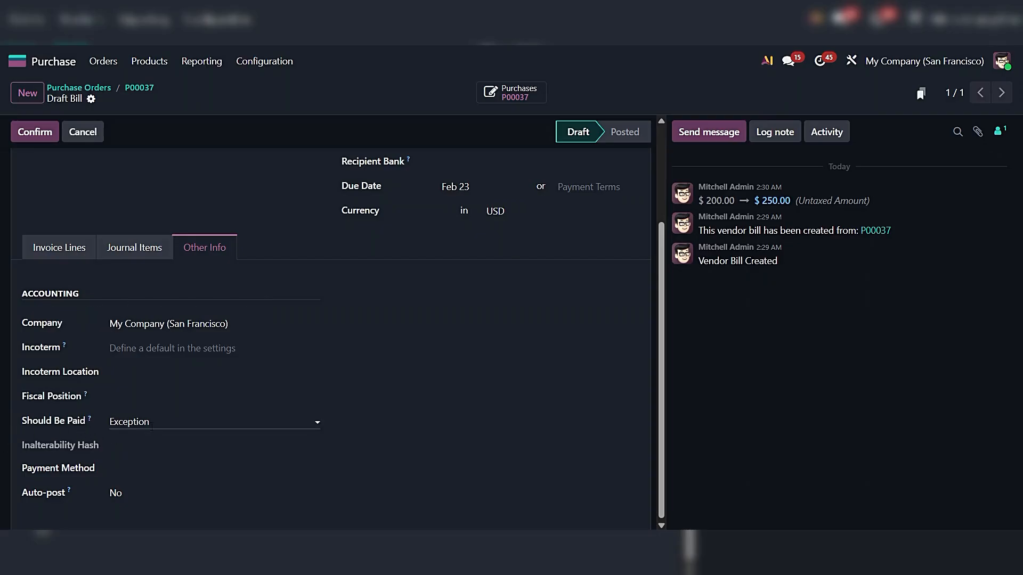
left_click(173, 424)
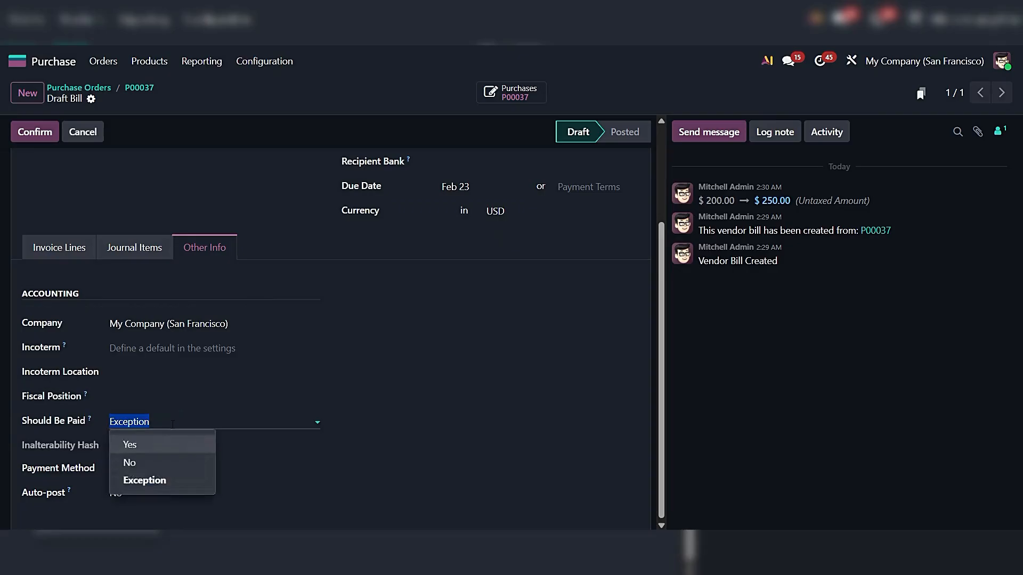
left_click(731, 355)
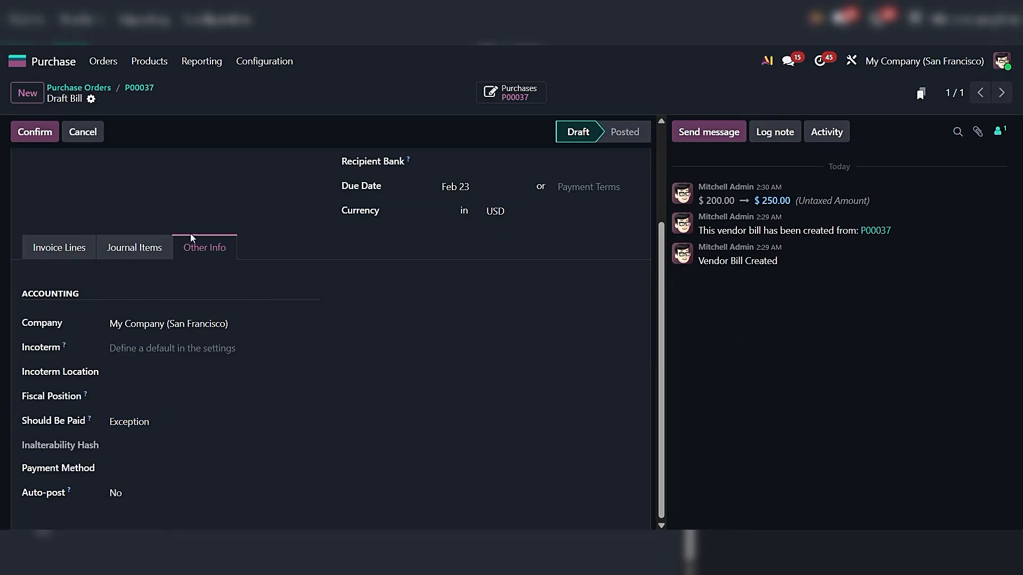
Step: Switch to Accounting and open the list of vendor bills
left_click(17, 61)
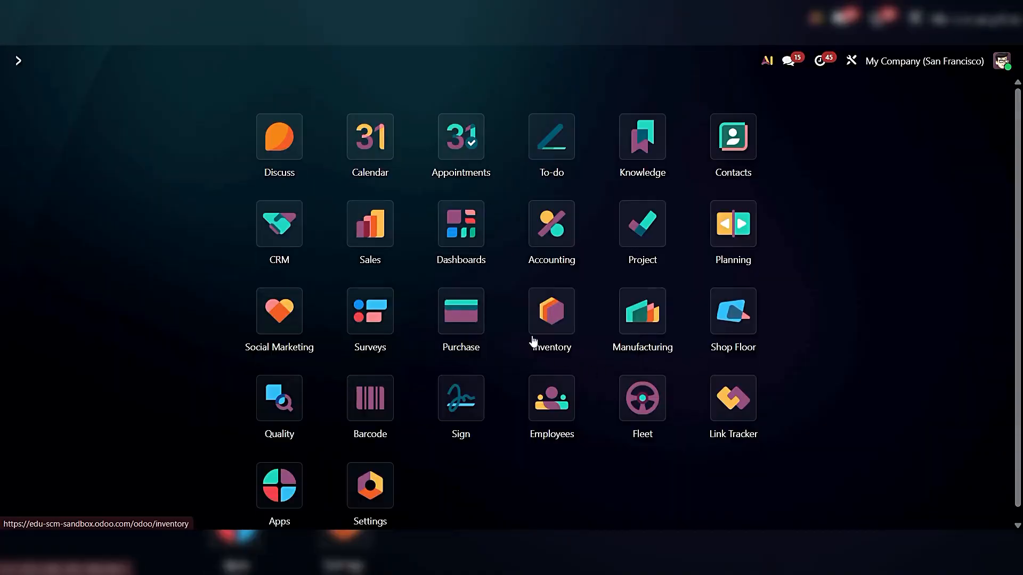
left_click(565, 232)
left_click(235, 62)
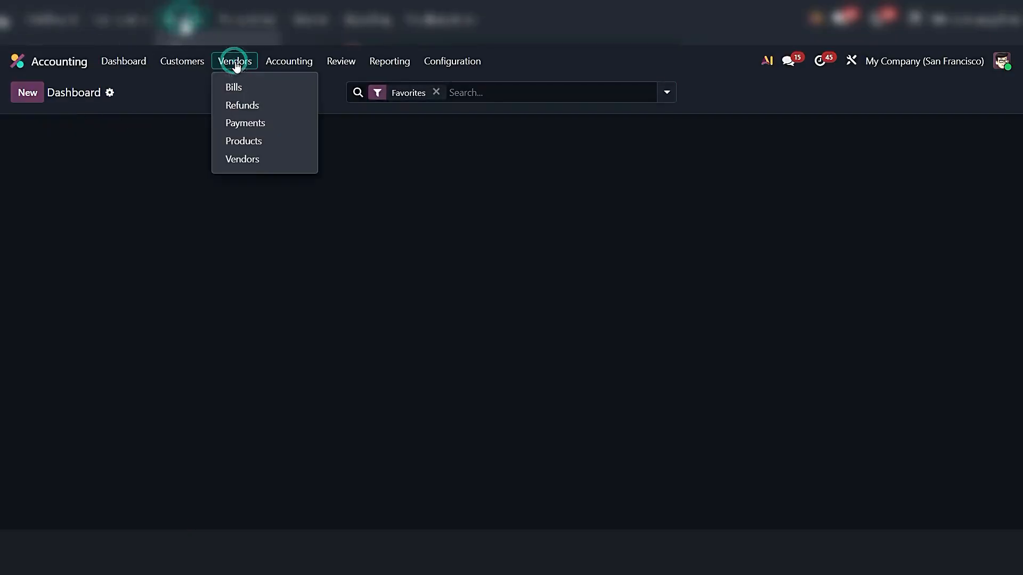
left_click(234, 87)
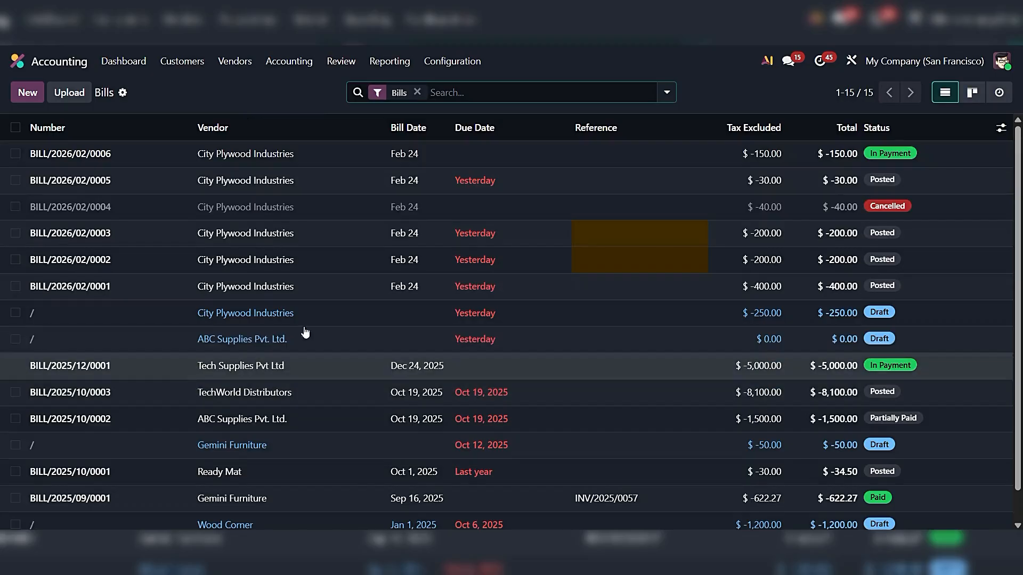
Step: Check the accounting information of the City Plywood Industries bill in payment and return to the bills list
left_click(270, 153)
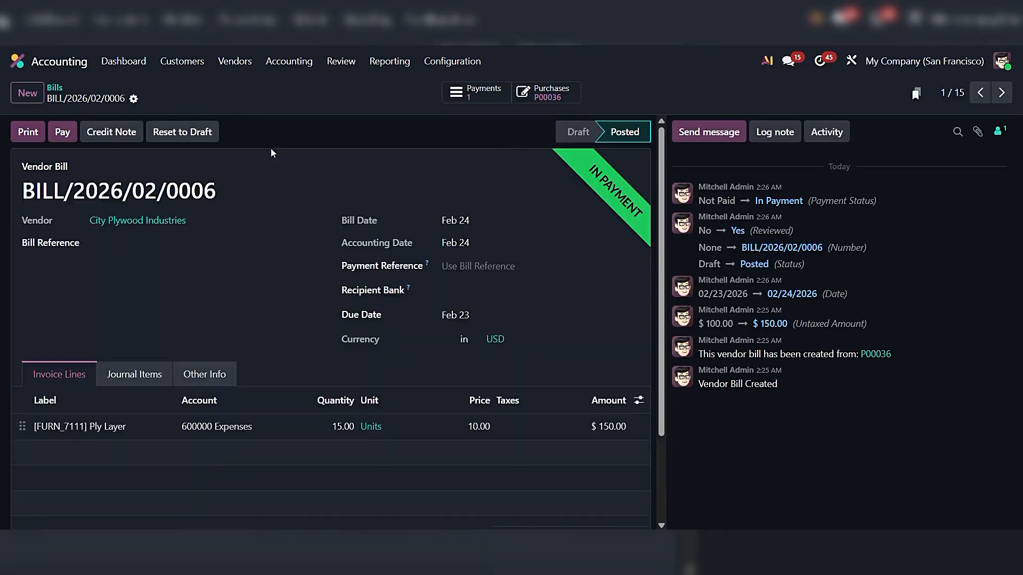
left_click(211, 375)
scroll(297, 411, "down", 3)
scroll(297, 412, "up", 3)
left_click(53, 91)
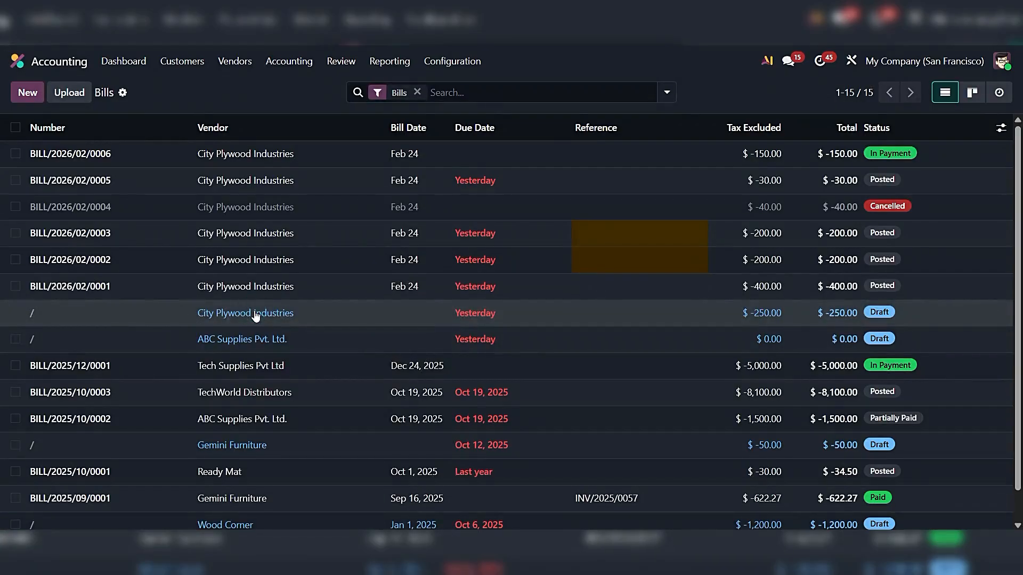
Step: Set the bill date of the draft City Plywood Industries bill to February 24, 2026 and confirm the bill
left_click(256, 315)
scroll(319, 392, "down", 2)
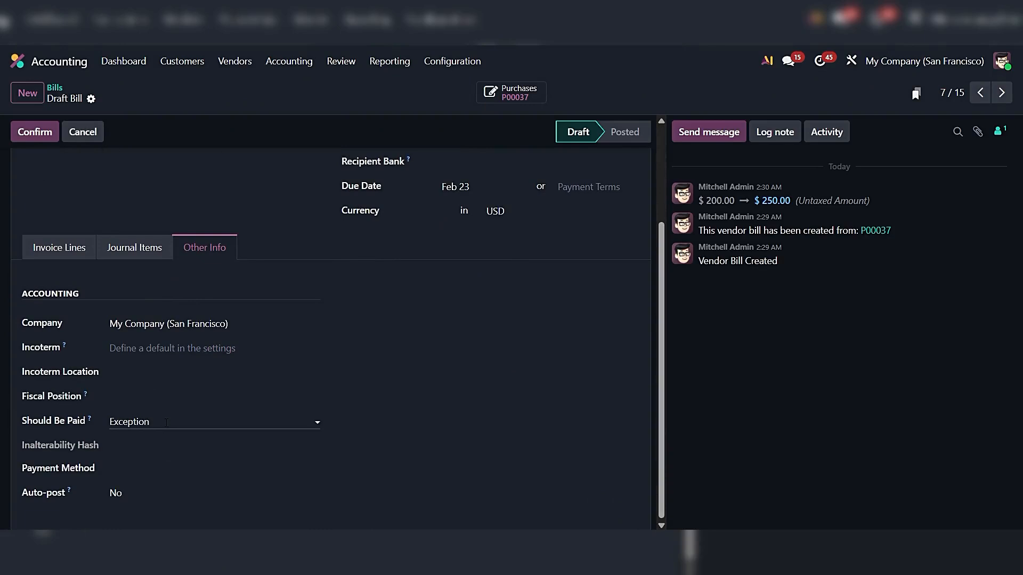
scroll(166, 422, "up", 2)
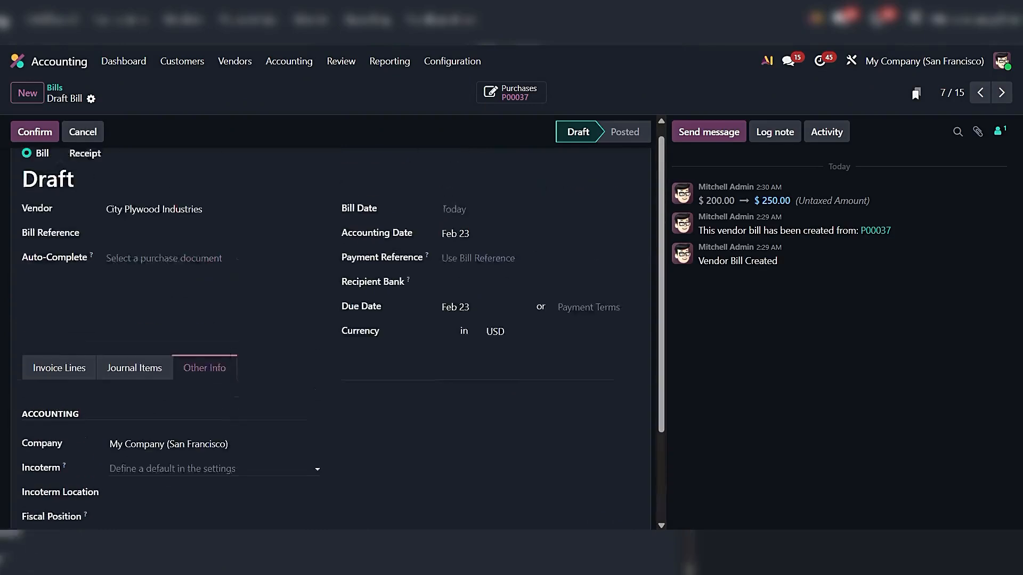
left_click(31, 132)
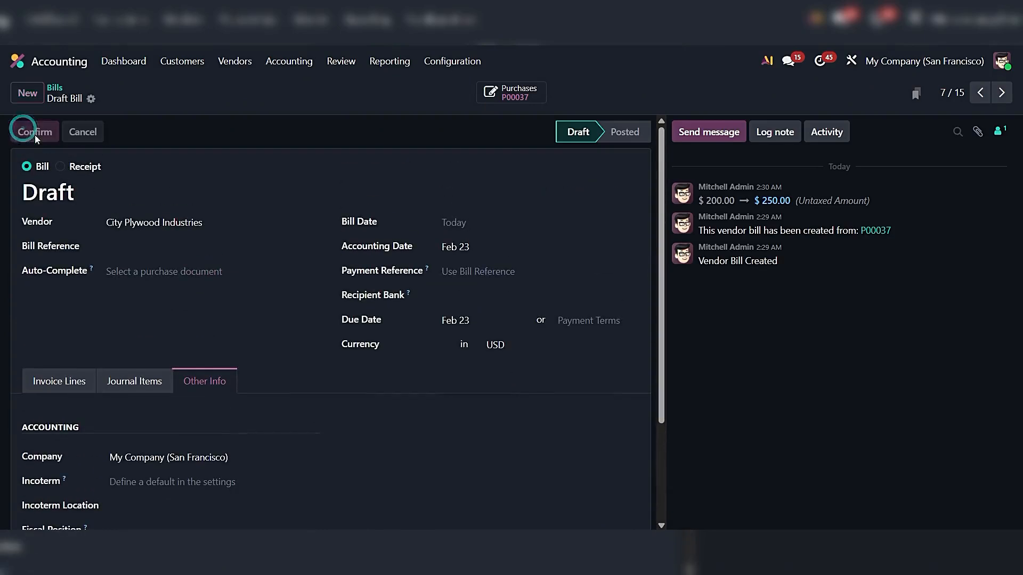
left_click(171, 318)
left_click(488, 221)
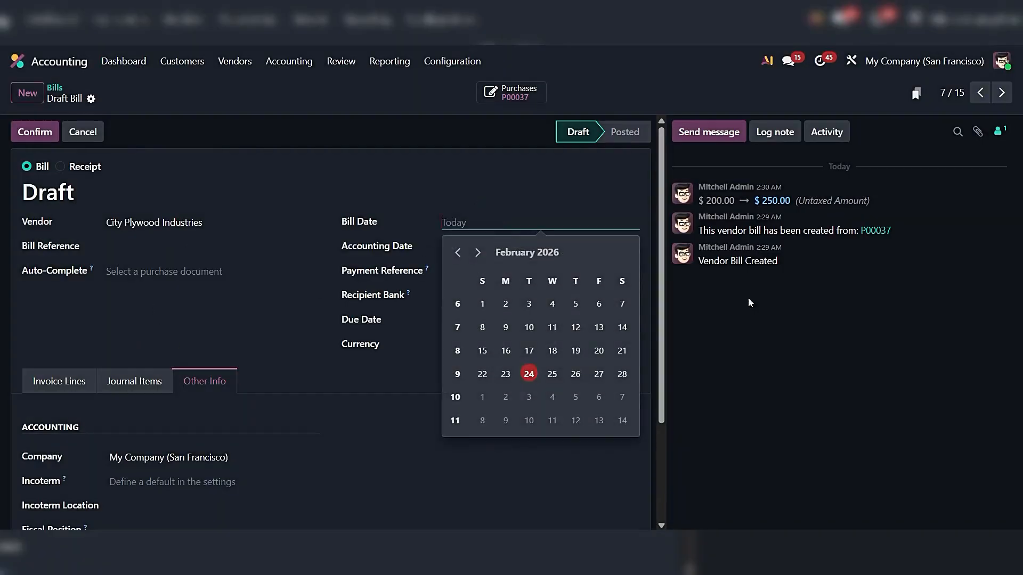
left_click(531, 377)
left_click(34, 133)
scroll(277, 456, "down", 3)
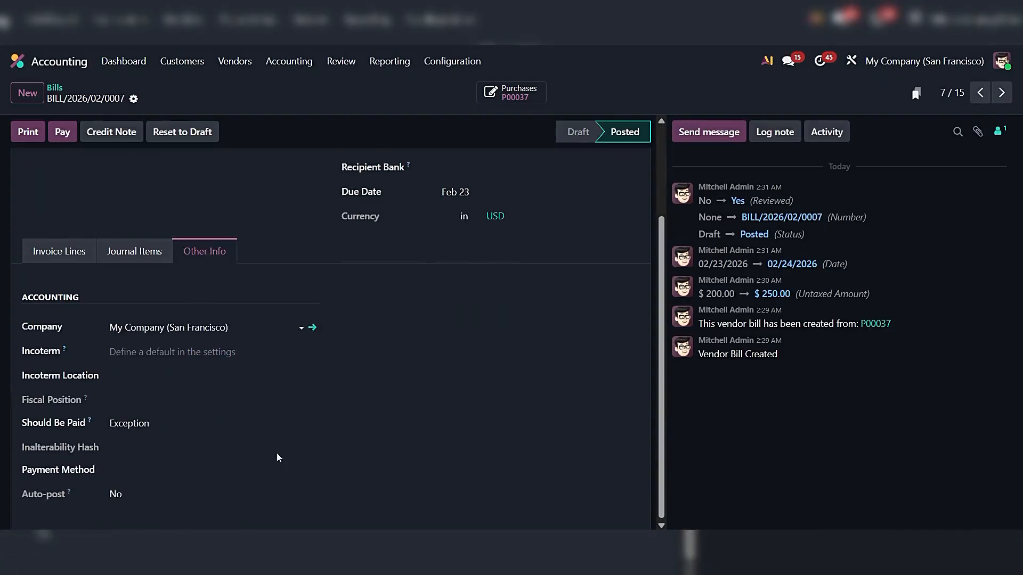
Step: Filter the vendor bills list to Bills and To pay, and group it by Should Be Paid
left_click(56, 88)
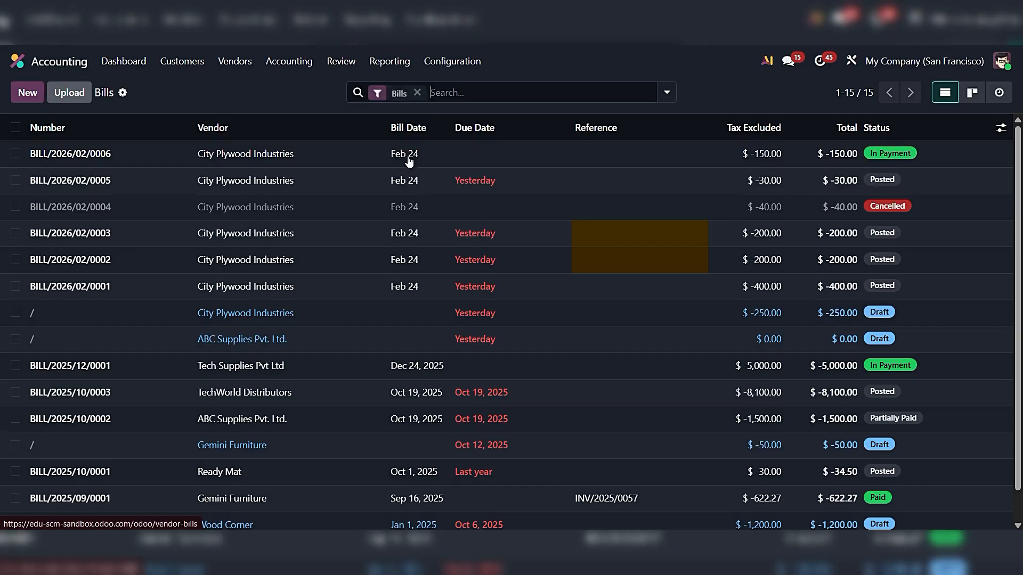
left_click(669, 93)
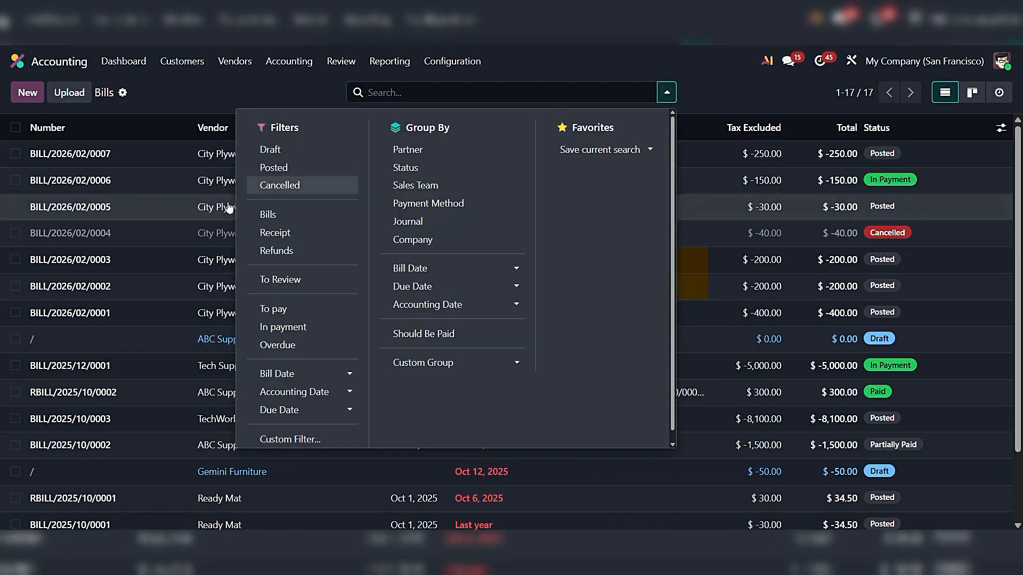
left_click(308, 217)
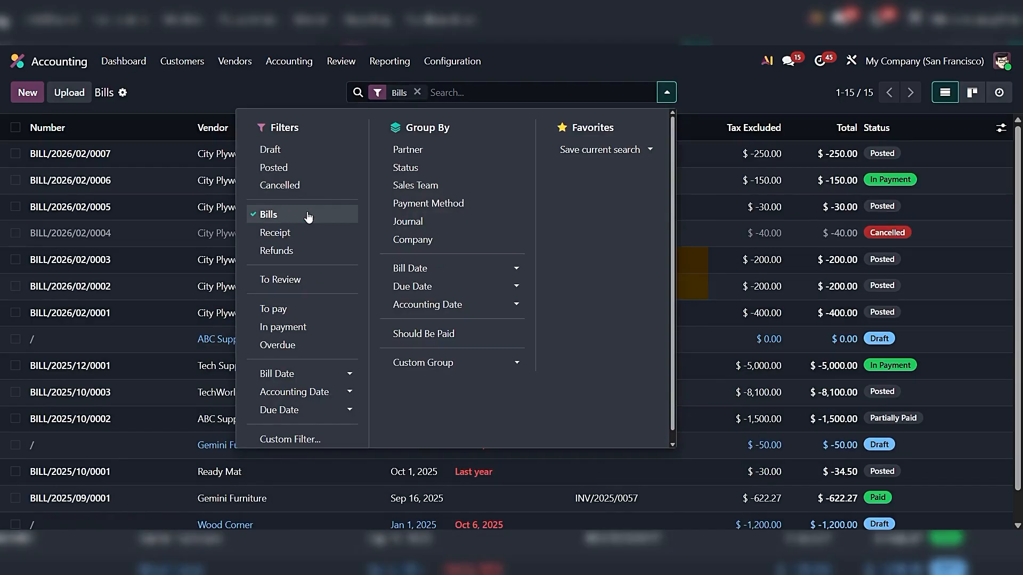
left_click(313, 309)
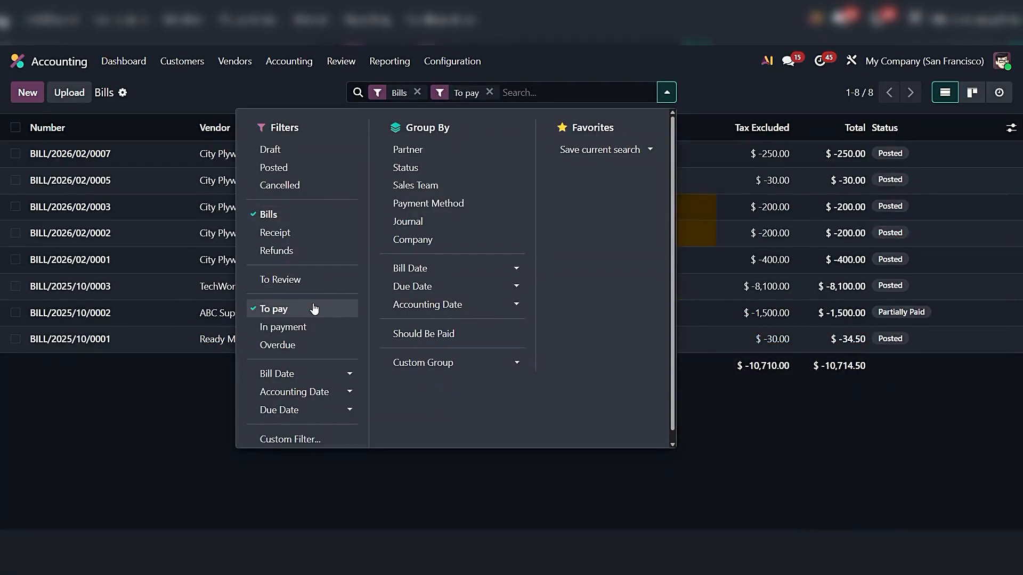
left_click(452, 363)
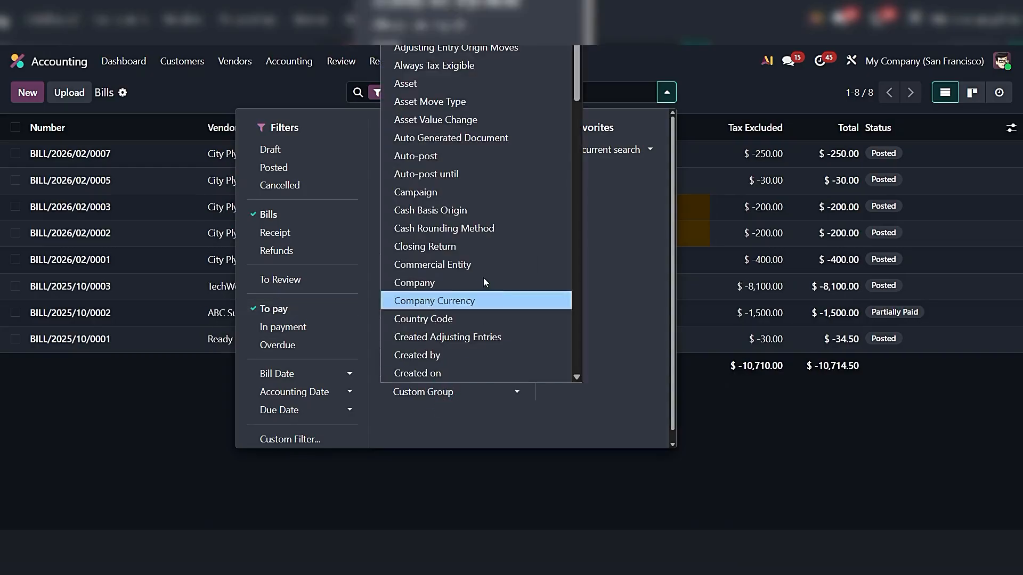
scroll(490, 270, "down", 10)
scroll(490, 302, "down", 4)
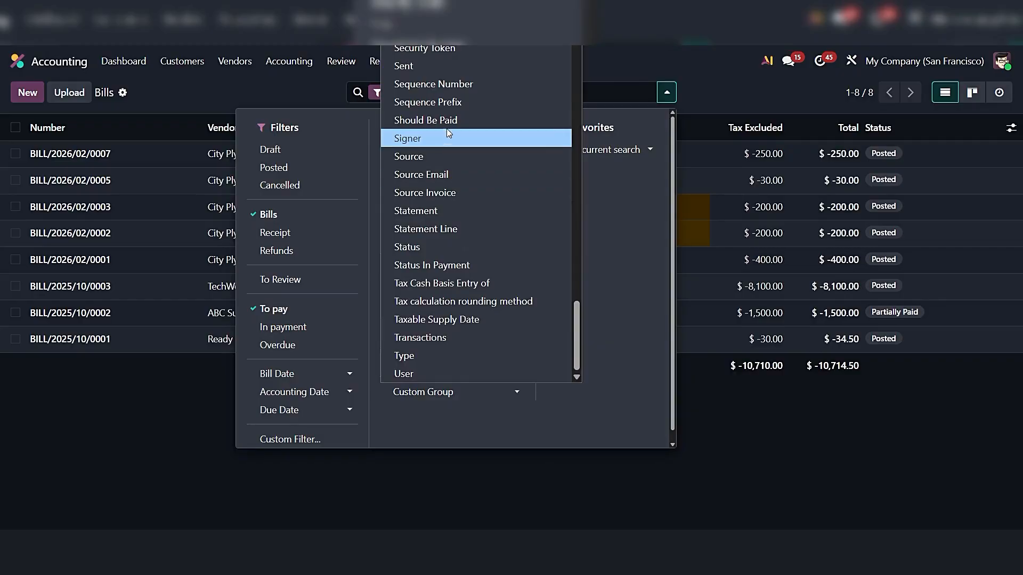
left_click(473, 121)
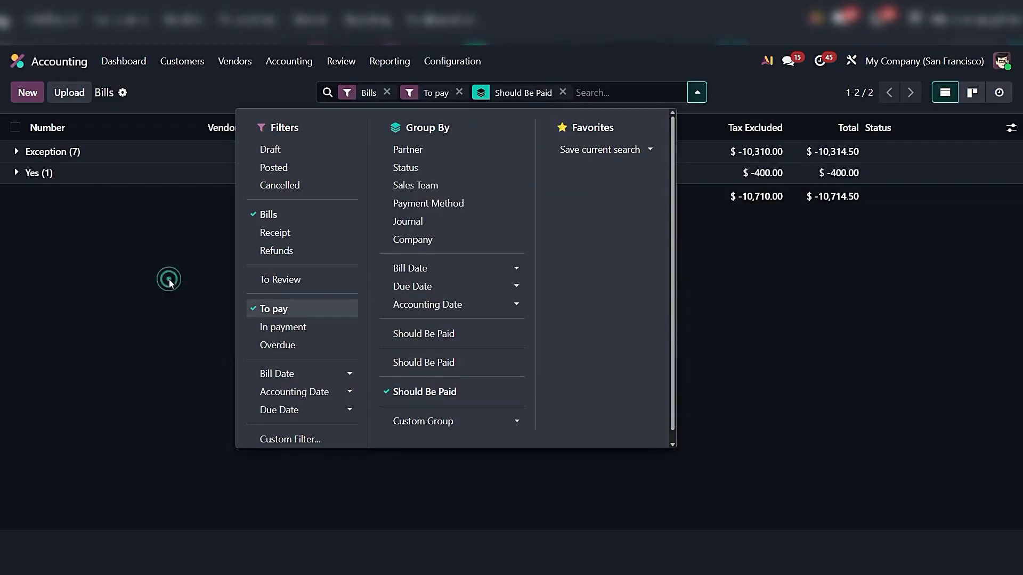
left_click(179, 266)
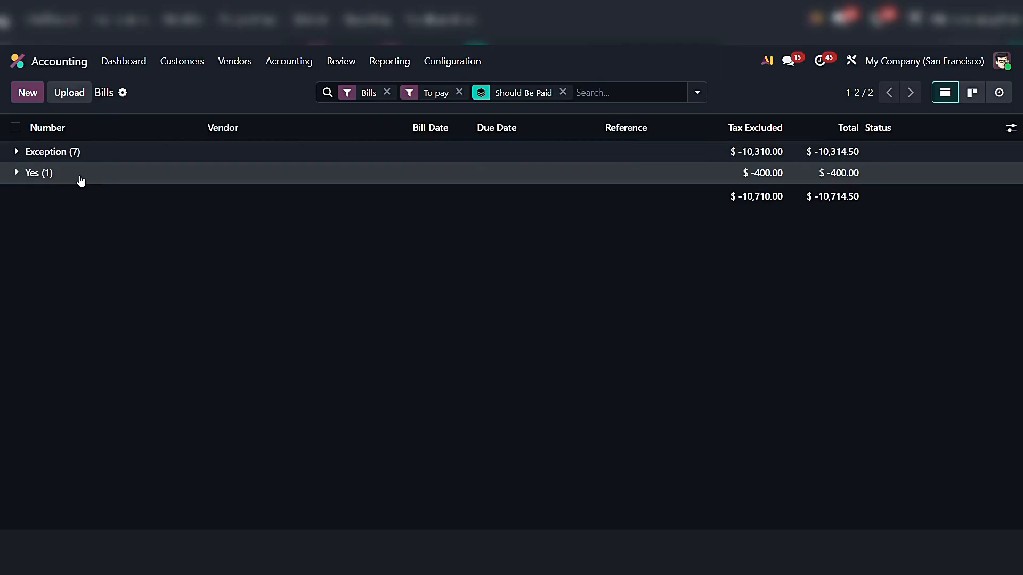
Step: Open the newest City Plywood Industries bill in the Exception group and compare its billed quantity with the linked purchase order
left_click(20, 153)
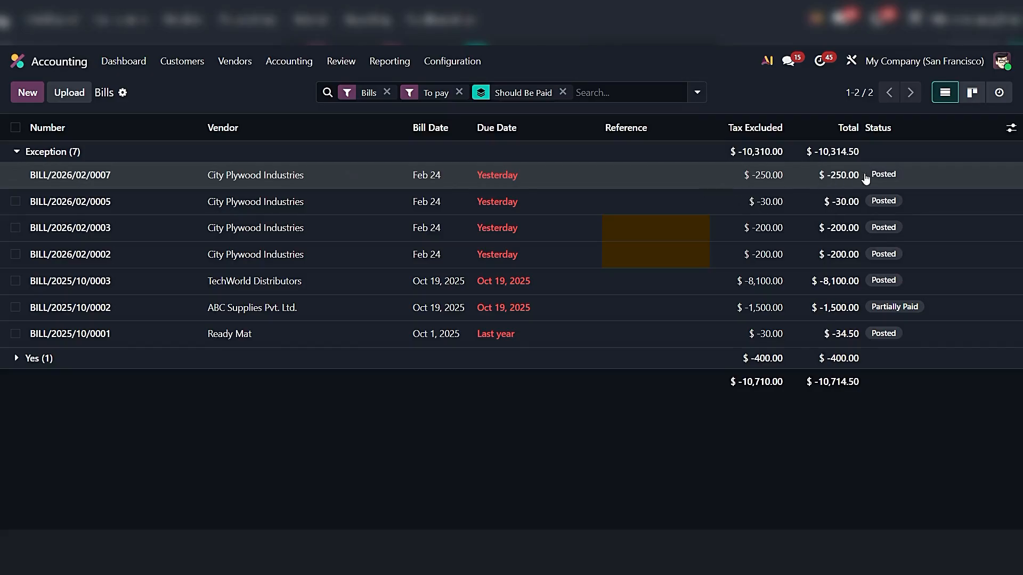
left_click(148, 177)
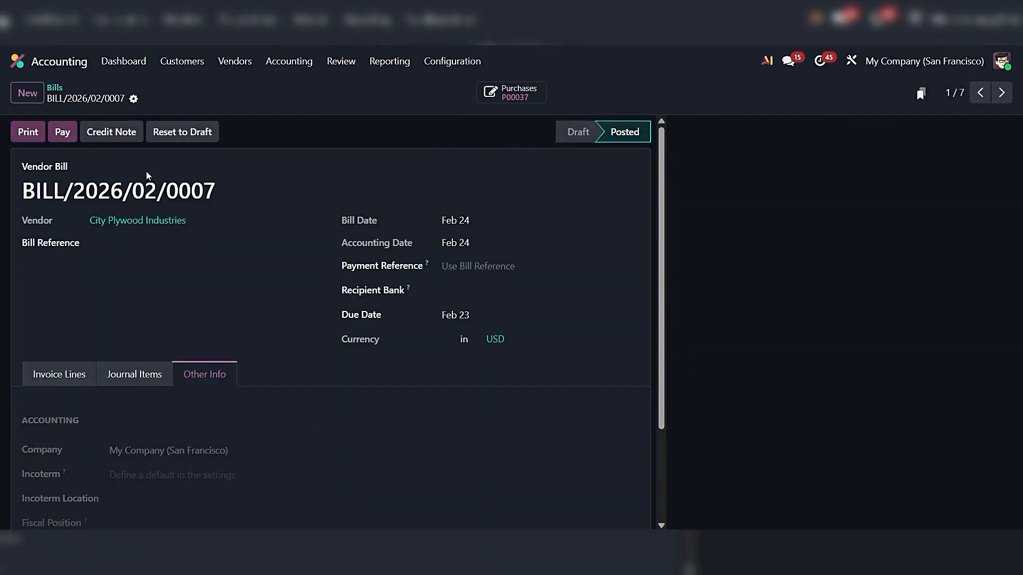
left_click(70, 374)
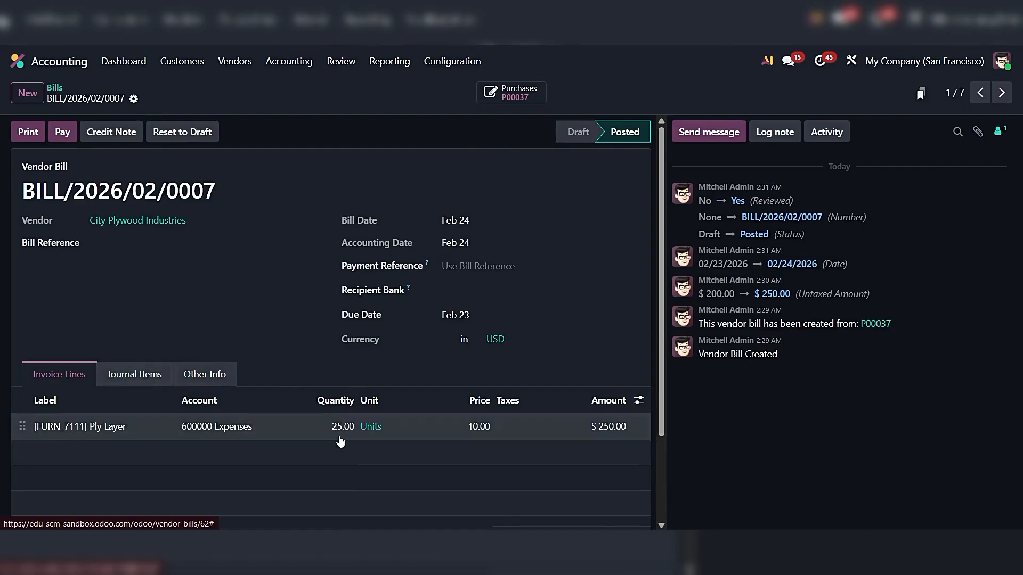
left_click(515, 97)
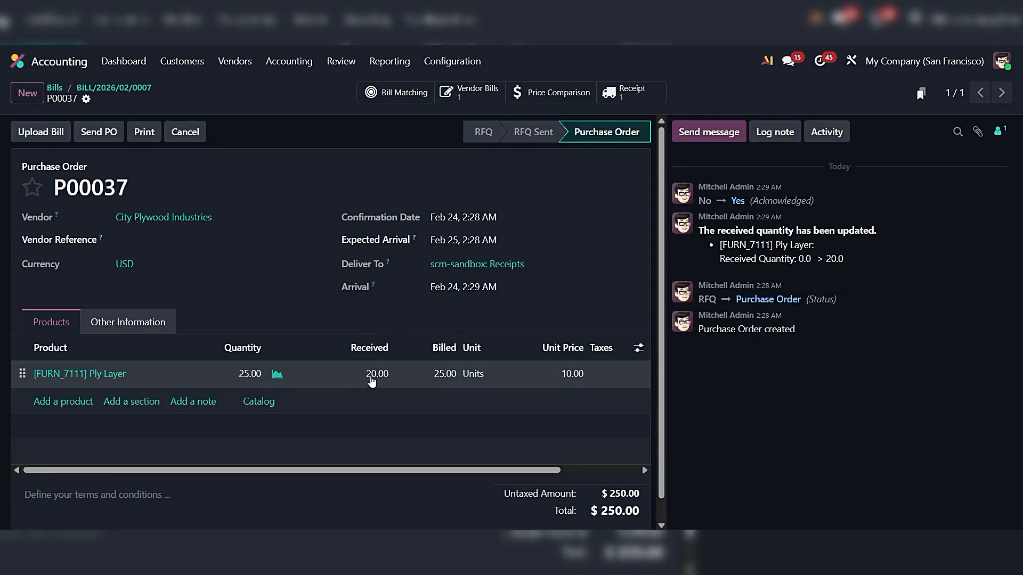
left_click(140, 88)
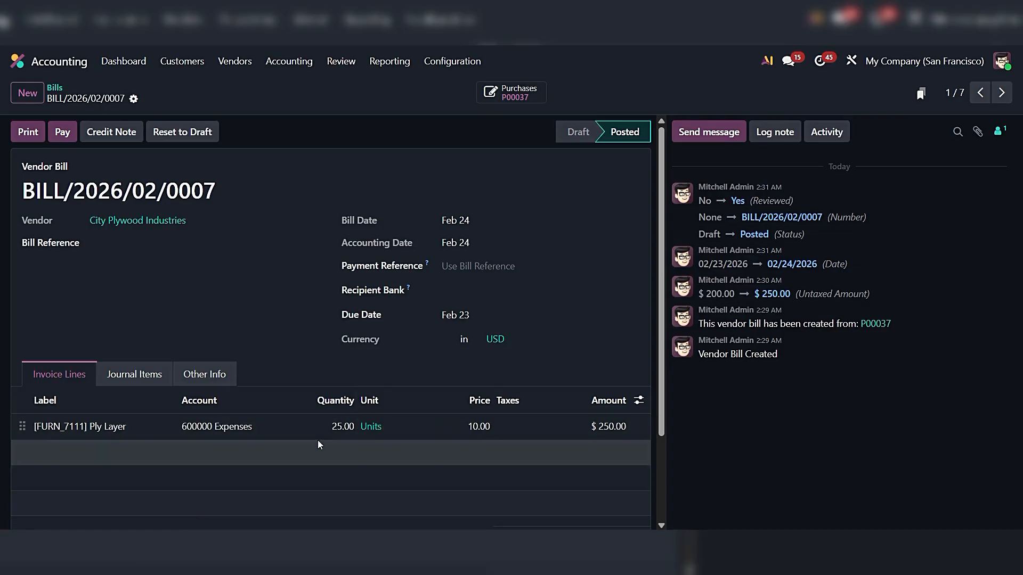
Step: Set Should Be Paid to Yes in the bill's accounting information and save
left_click(218, 374)
scroll(307, 385, "down", 1)
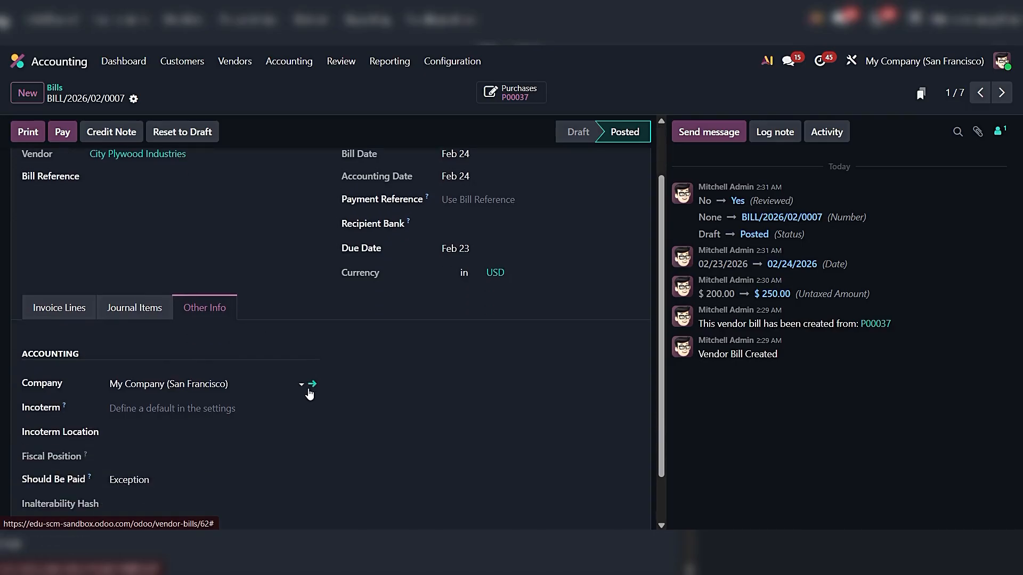
scroll(371, 408, "down", 1)
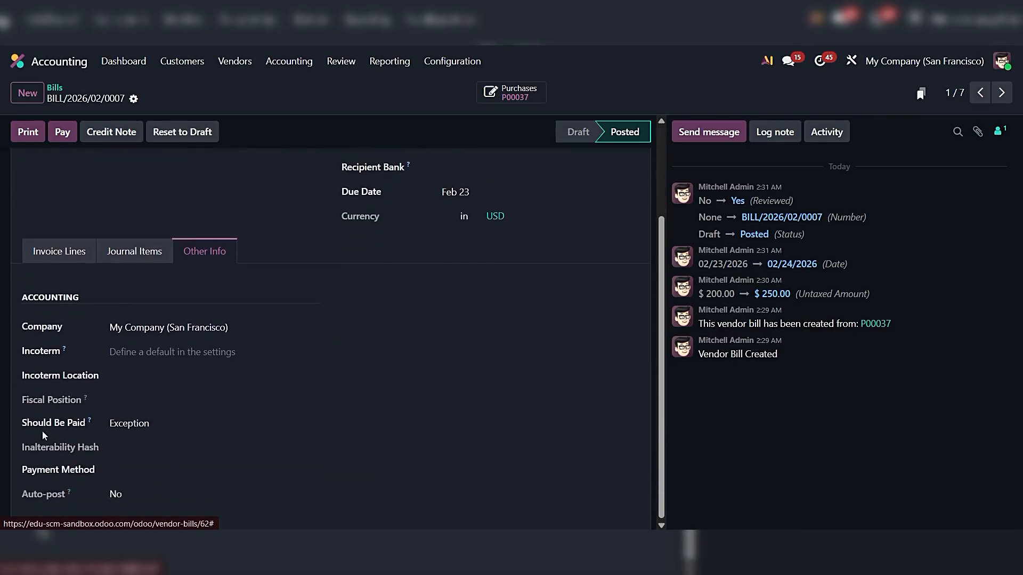
left_click(184, 424)
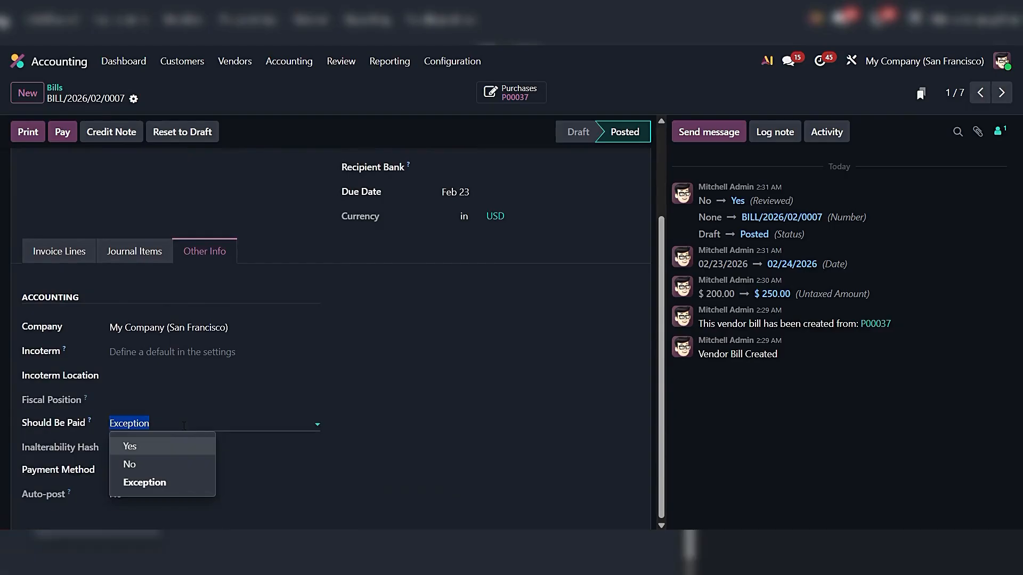
left_click(155, 448)
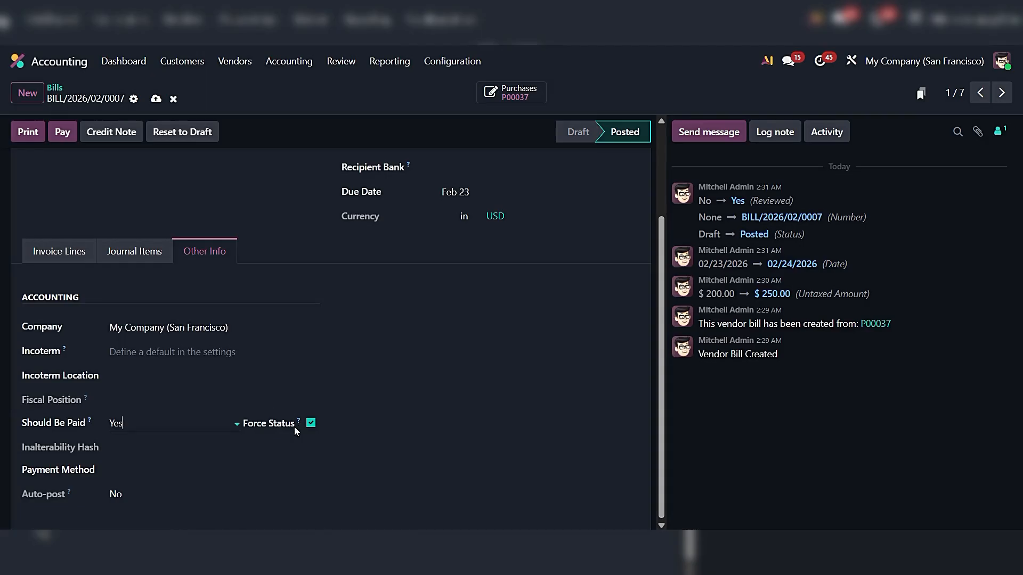
left_click(156, 99)
Step: Open the $250.00 City Plywood Industries bill from the Yes group and create its payment through the Bank journal
left_click(56, 89)
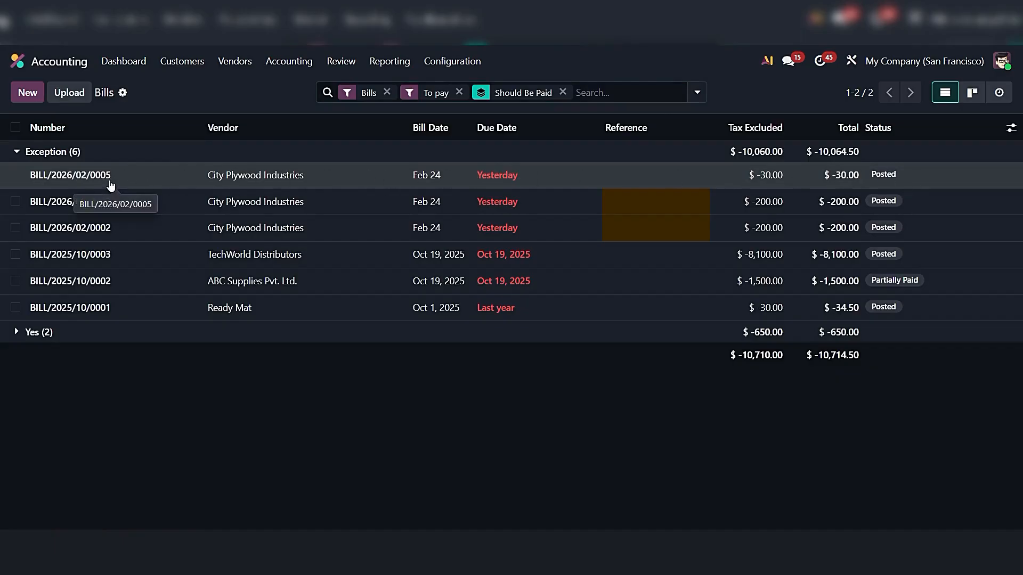
left_click(18, 334)
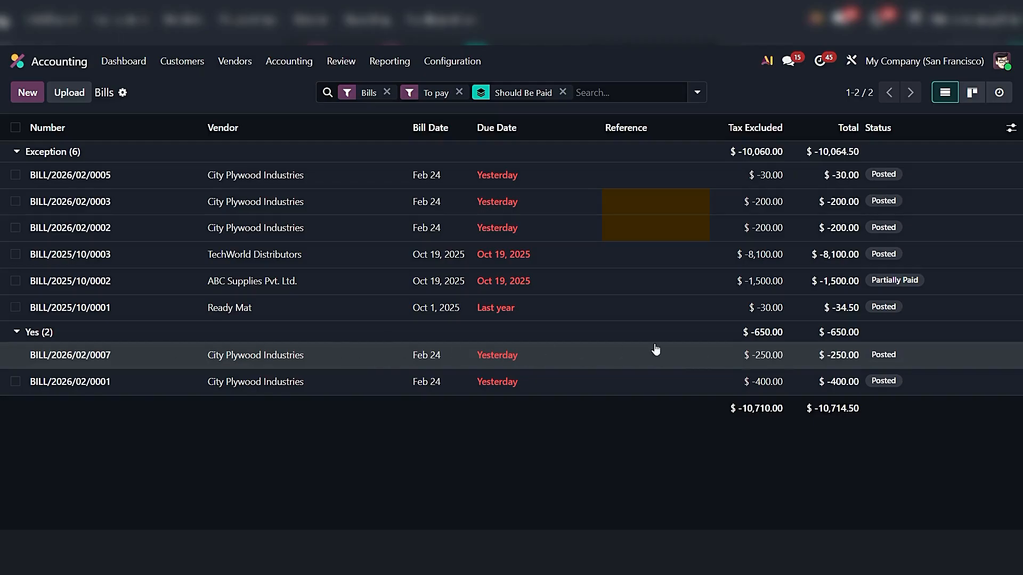
left_click(569, 358)
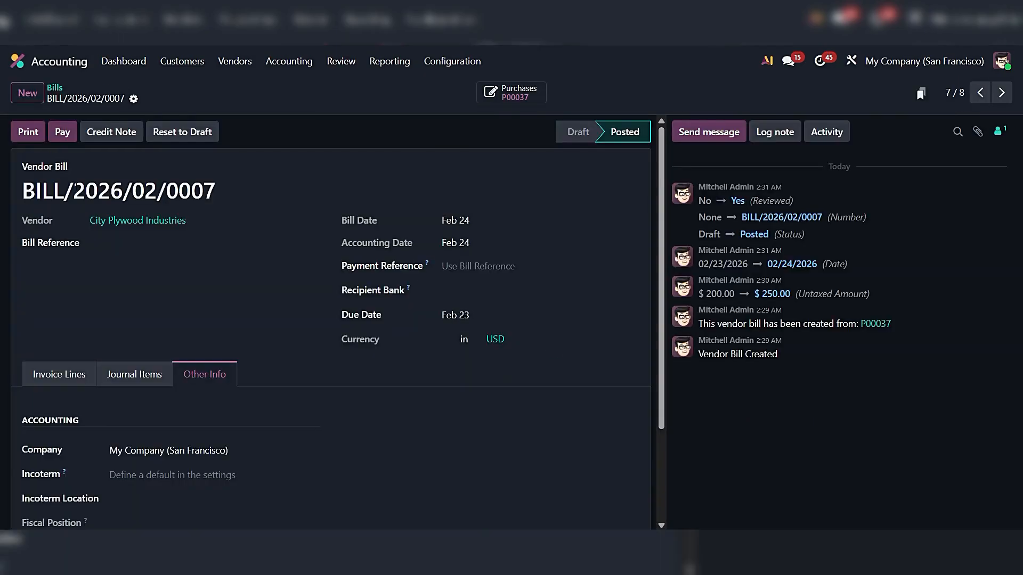
left_click(63, 131)
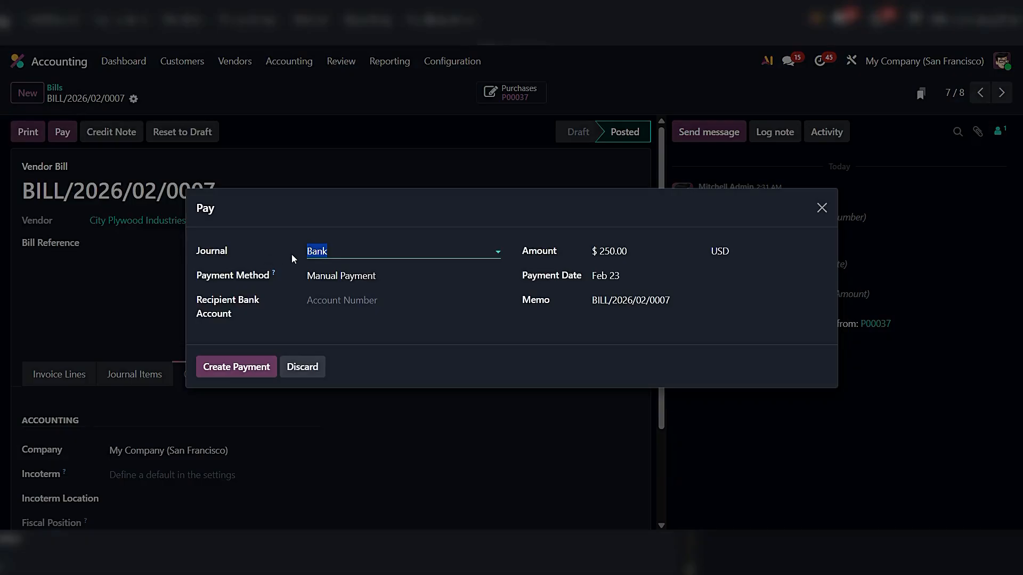
left_click(227, 368)
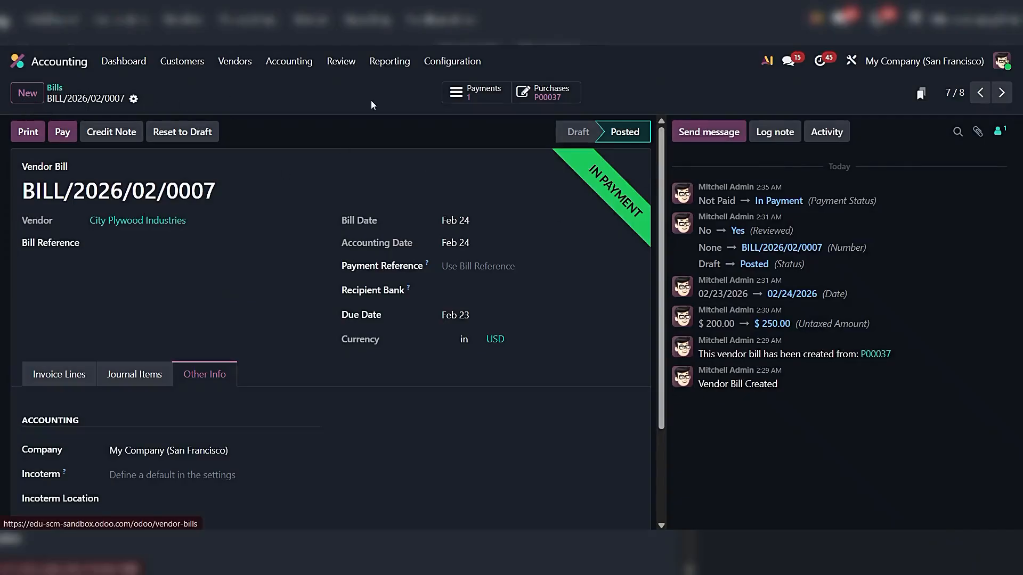
Step: Review the bill matching lines of the paid bill's purchase order and return to the order
left_click(562, 93)
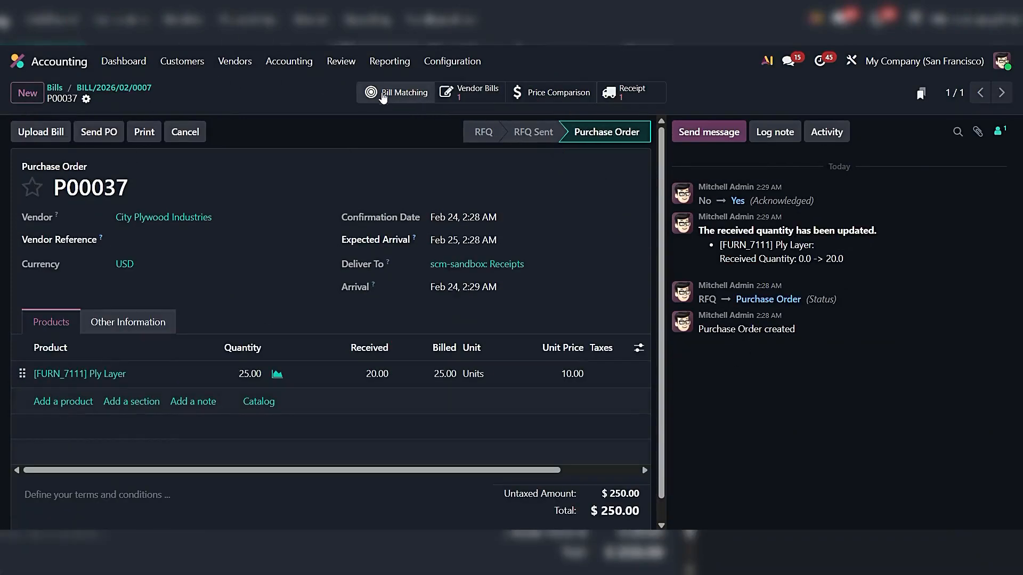
left_click(392, 93)
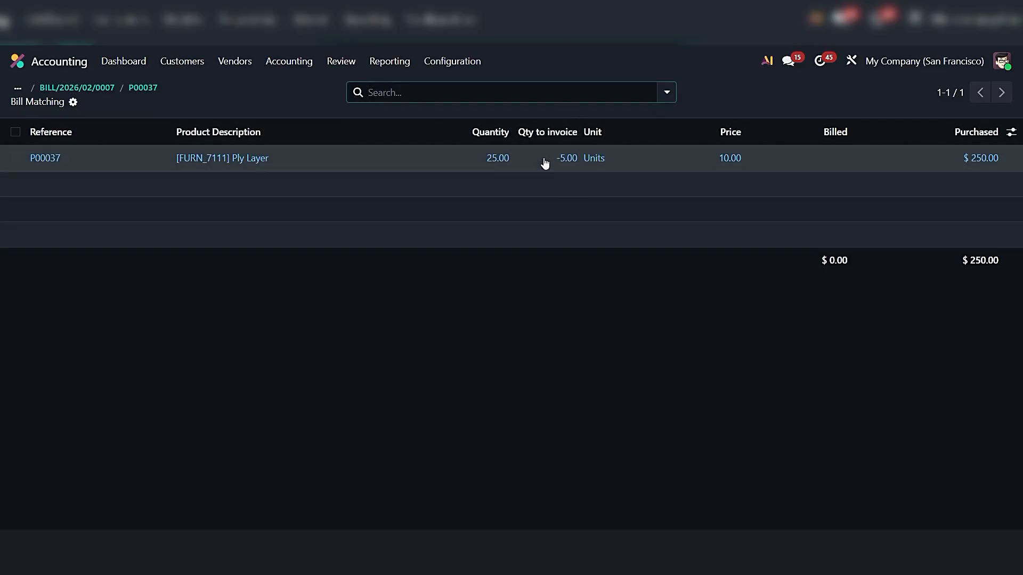
left_click(149, 92)
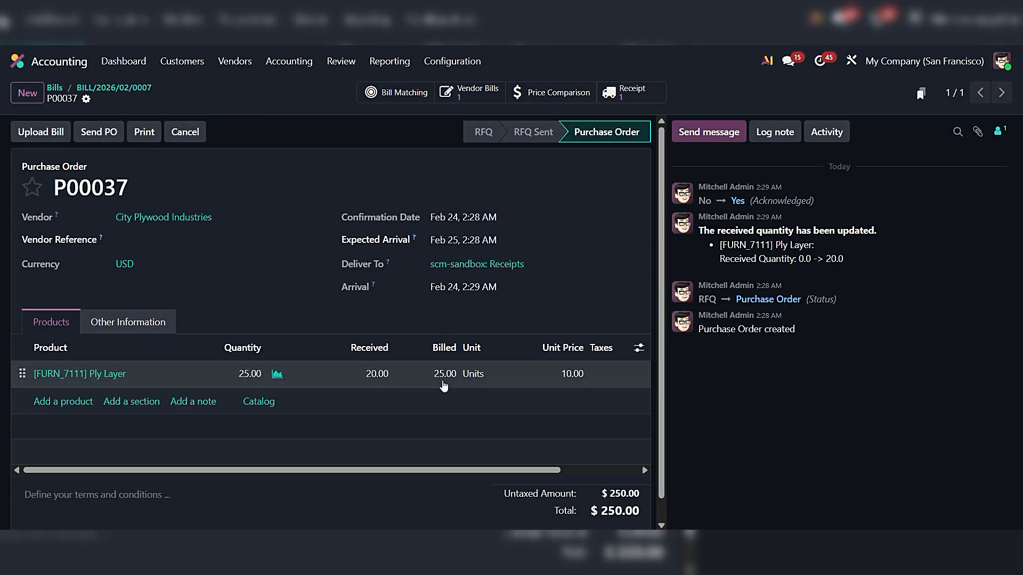
Step: Check the Billing Status in the purchase order's other information and return to the vendor bill
left_click(135, 324)
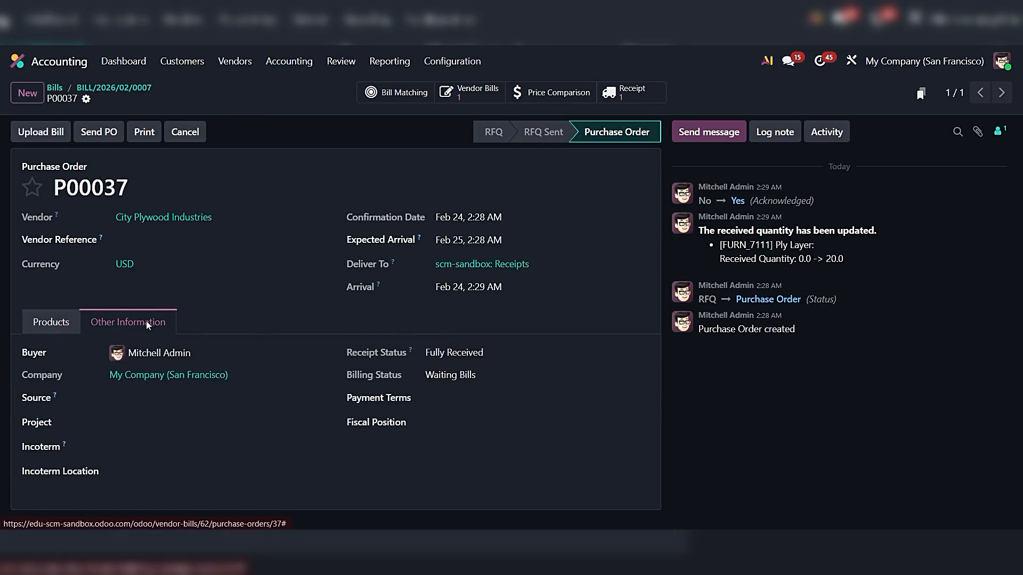
left_click_drag(348, 376, 420, 381)
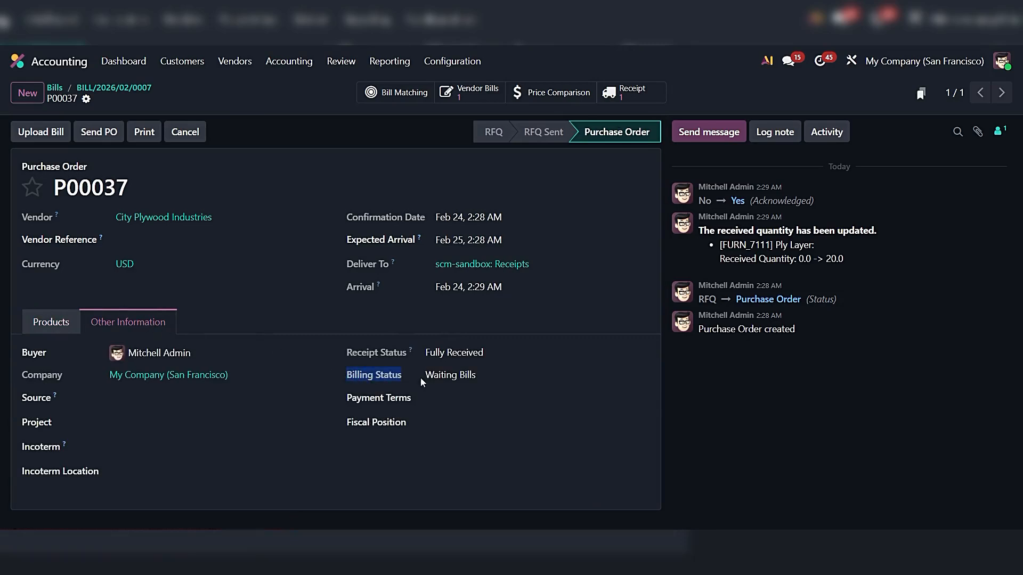
triple_click(456, 376)
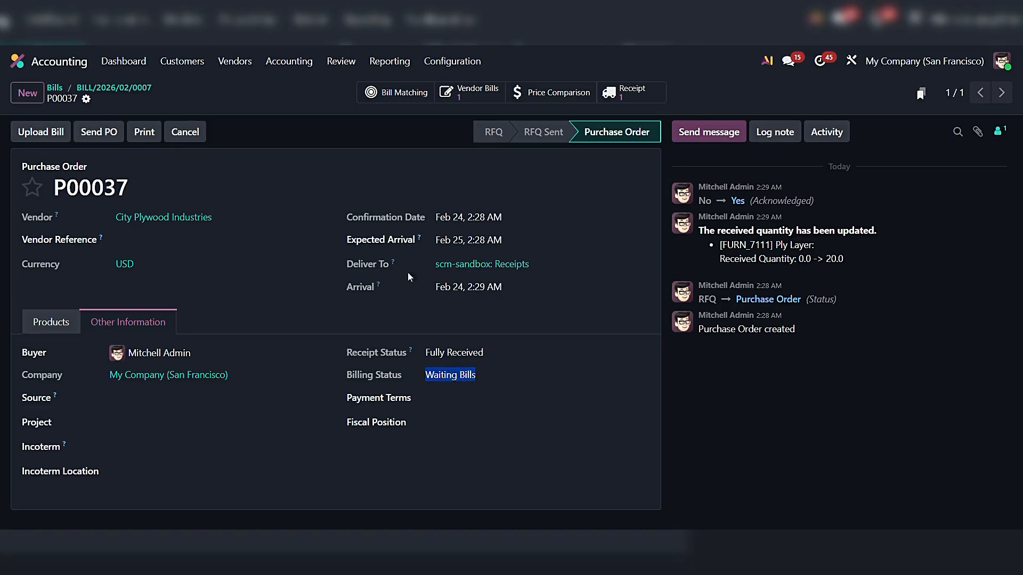
left_click(257, 96)
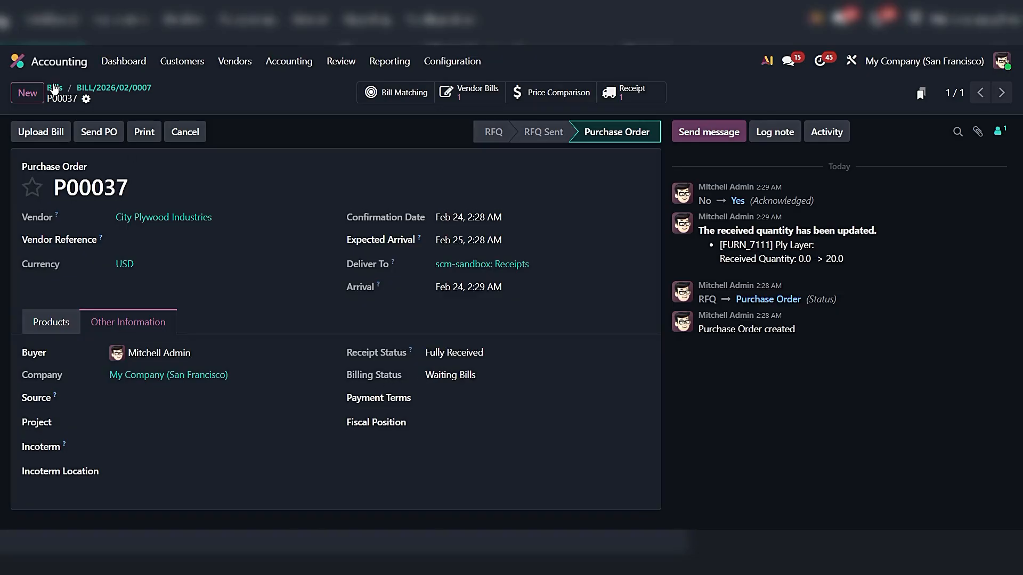
left_click(114, 87)
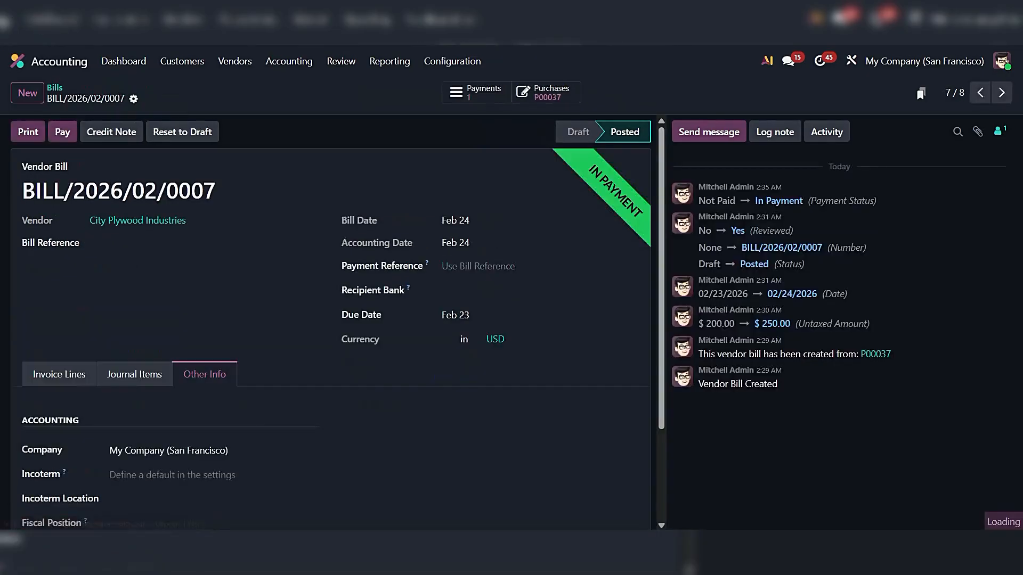